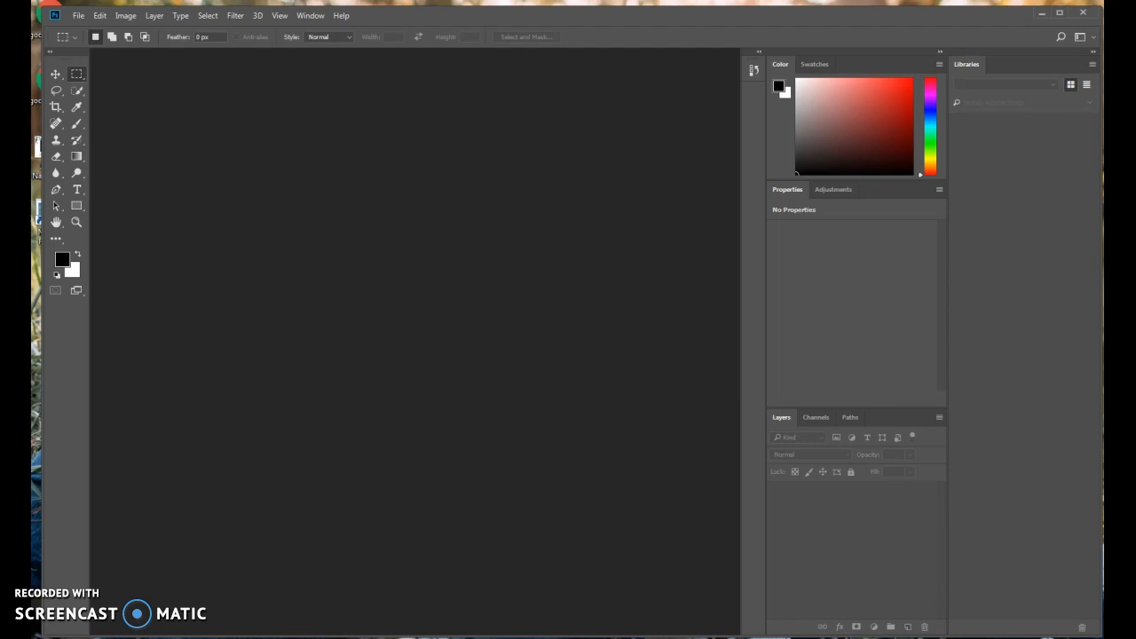
Open the Santa photo 20161203_101712.jpg from the family folder in the Documents library
{"action": "left_click", "coordinate": [78, 15]}
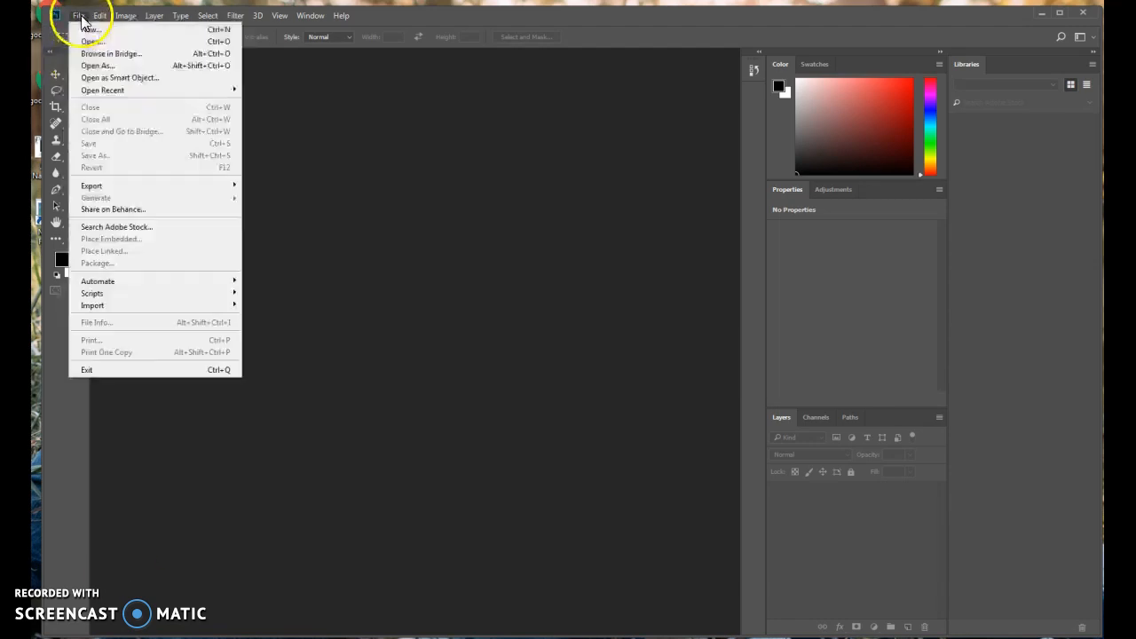
{"action": "left_click", "coordinate": [92, 42]}
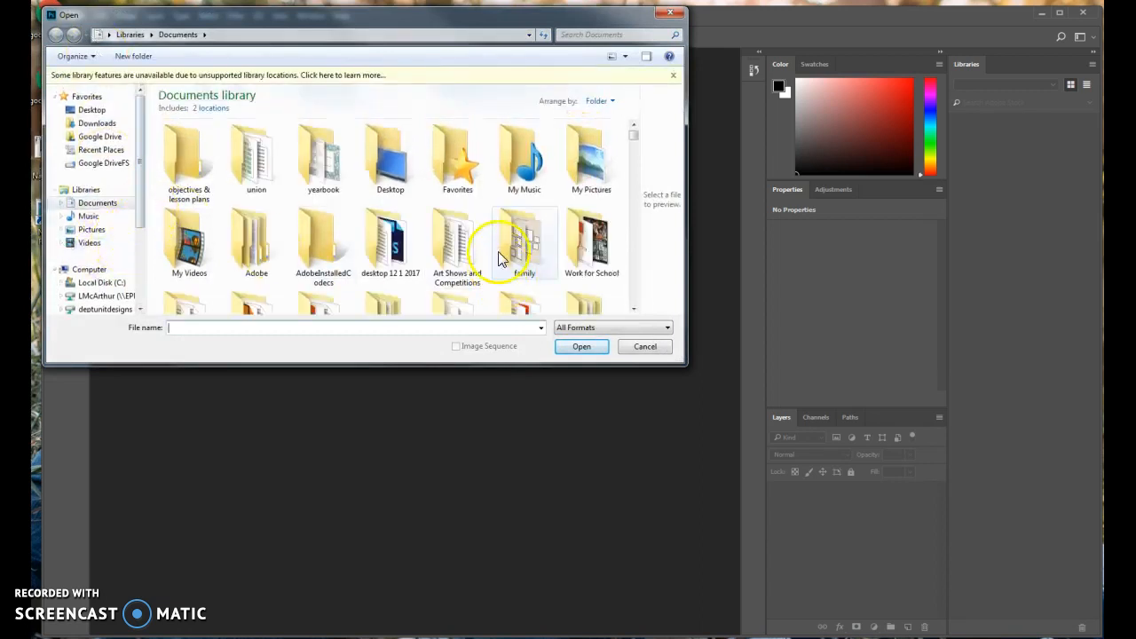
{"action": "double_click", "coordinate": [519, 245]}
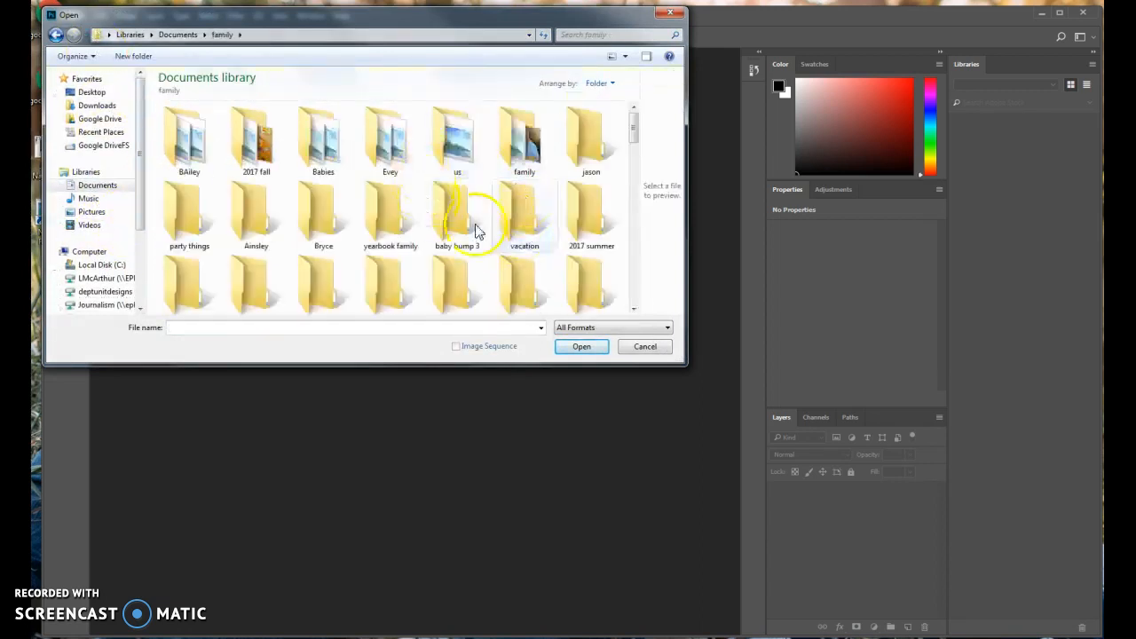
{"action": "left_click_drag", "start_coordinate": [636, 127], "coordinate": [646, 171]}
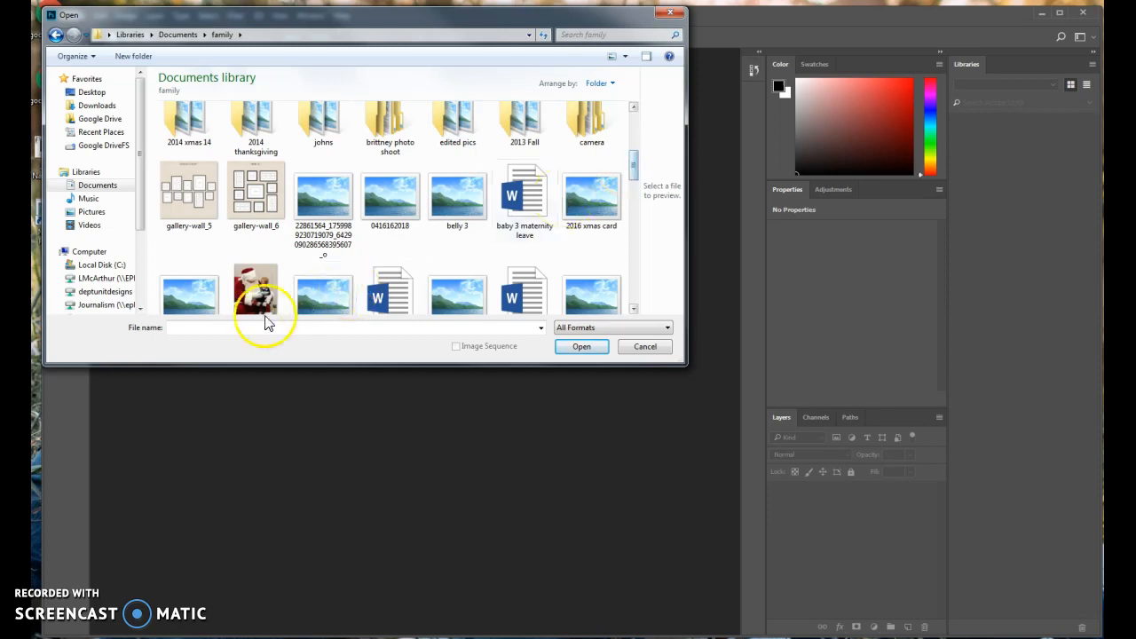
{"action": "double_click", "coordinate": [257, 289]}
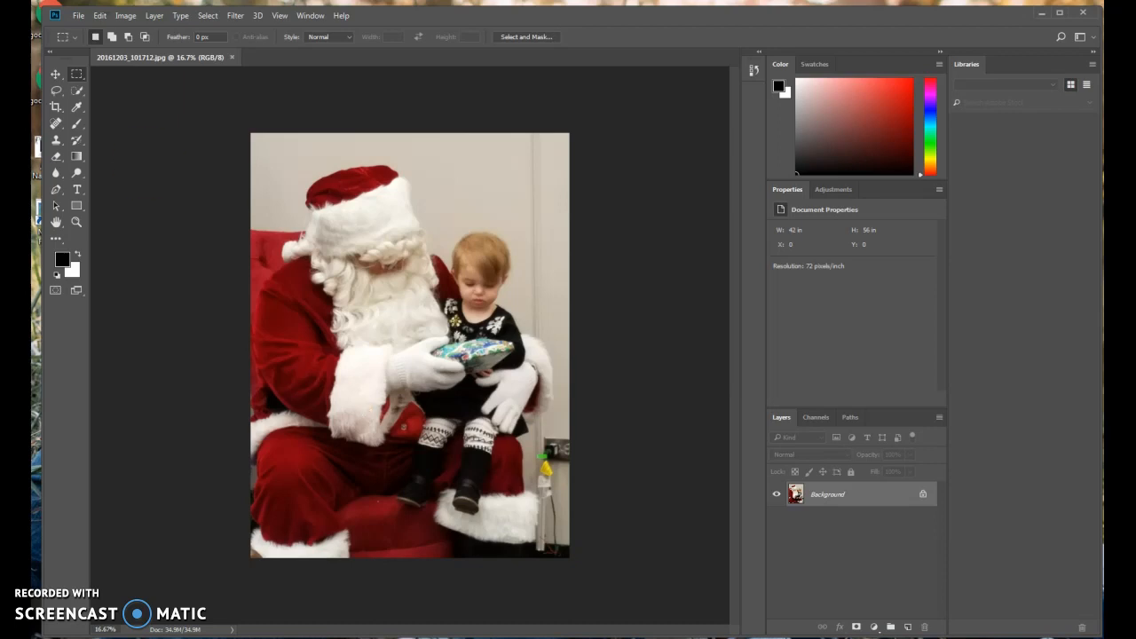
Adjust the photo's Levels with input black point 15 and input white point 243
{"action": "left_click", "coordinate": [126, 15]}
{"action": "mouse_move", "coordinate": [139, 47]}
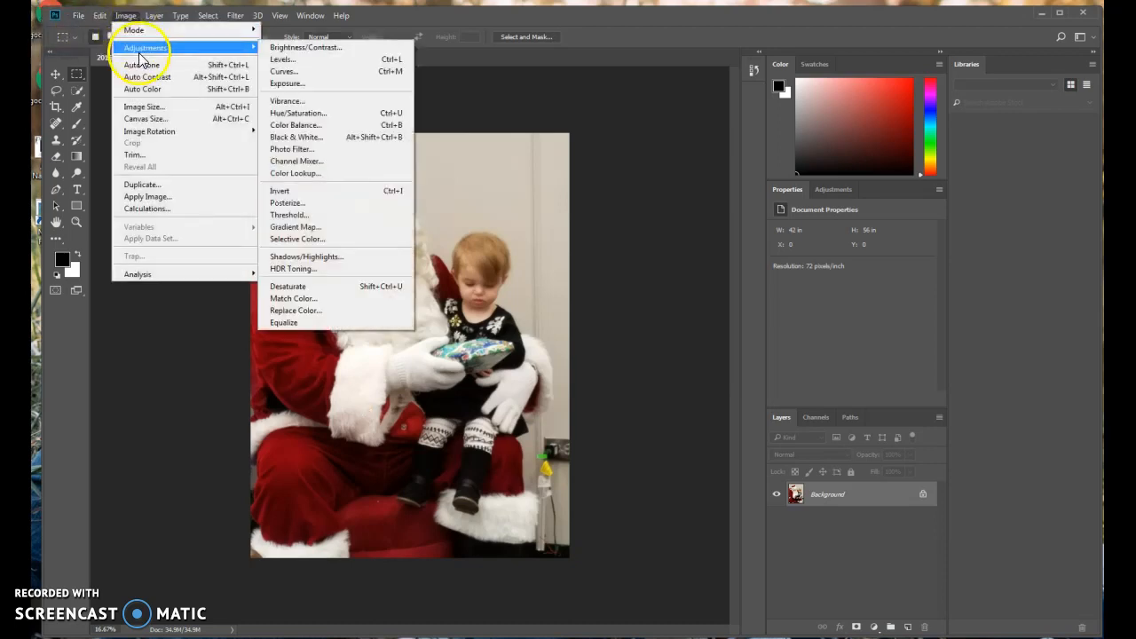
{"action": "left_click", "coordinate": [284, 59]}
{"action": "left_click_drag", "start_coordinate": [607, 142], "coordinate": [783, 134]}
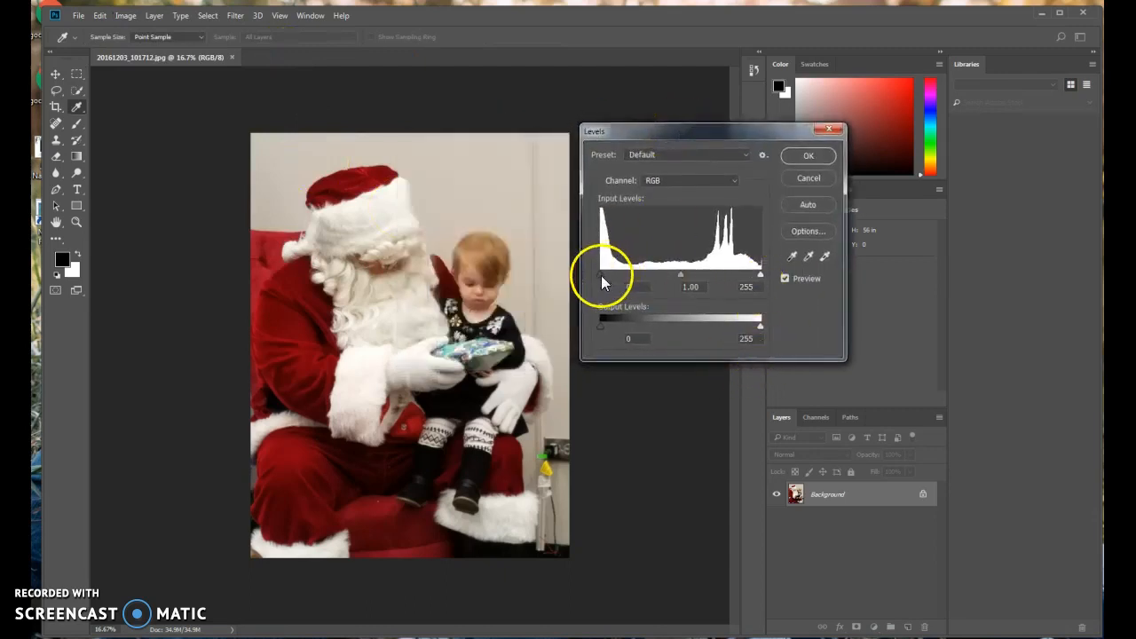
{"action": "left_click_drag", "start_coordinate": [601, 274], "coordinate": [609, 275]}
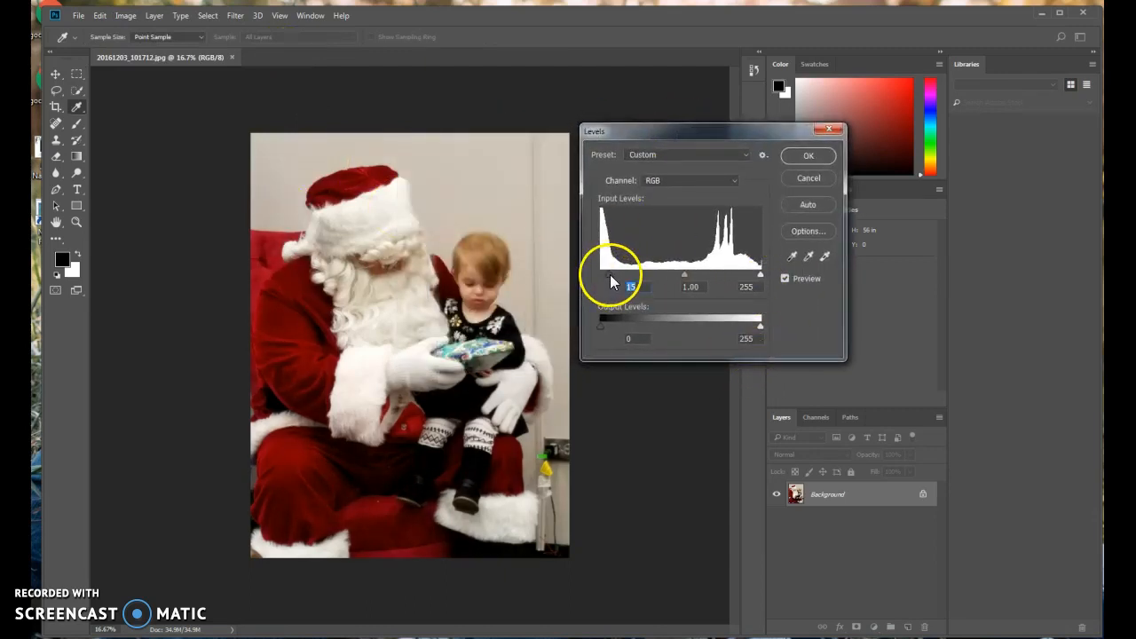
{"action": "left_click_drag", "start_coordinate": [755, 276], "coordinate": [752, 276]}
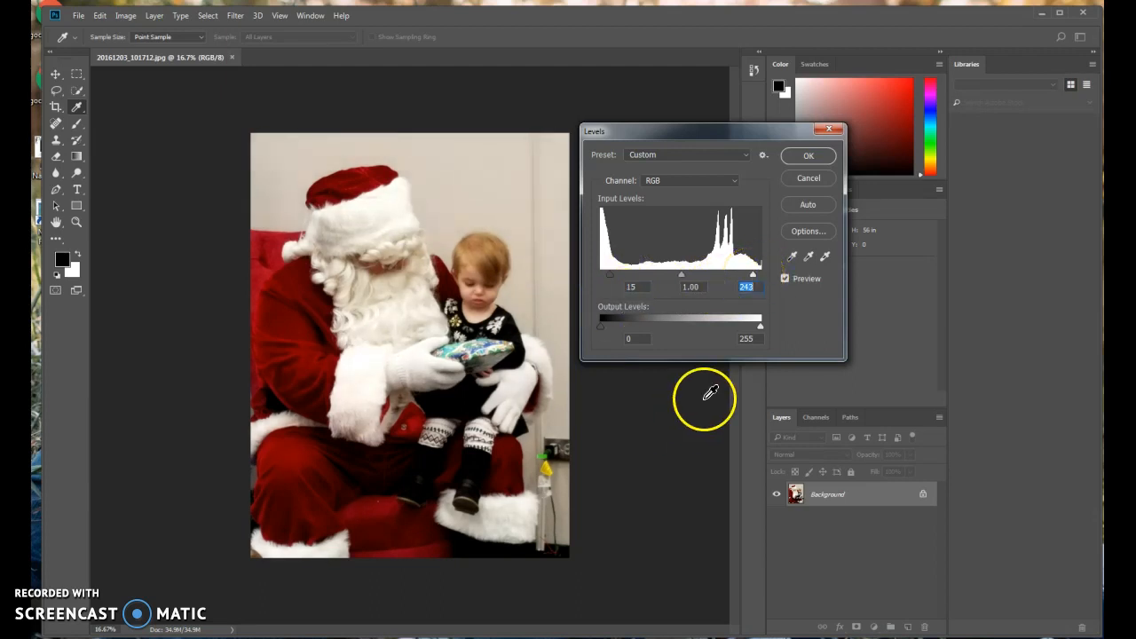
{"action": "left_click", "coordinate": [823, 157]}
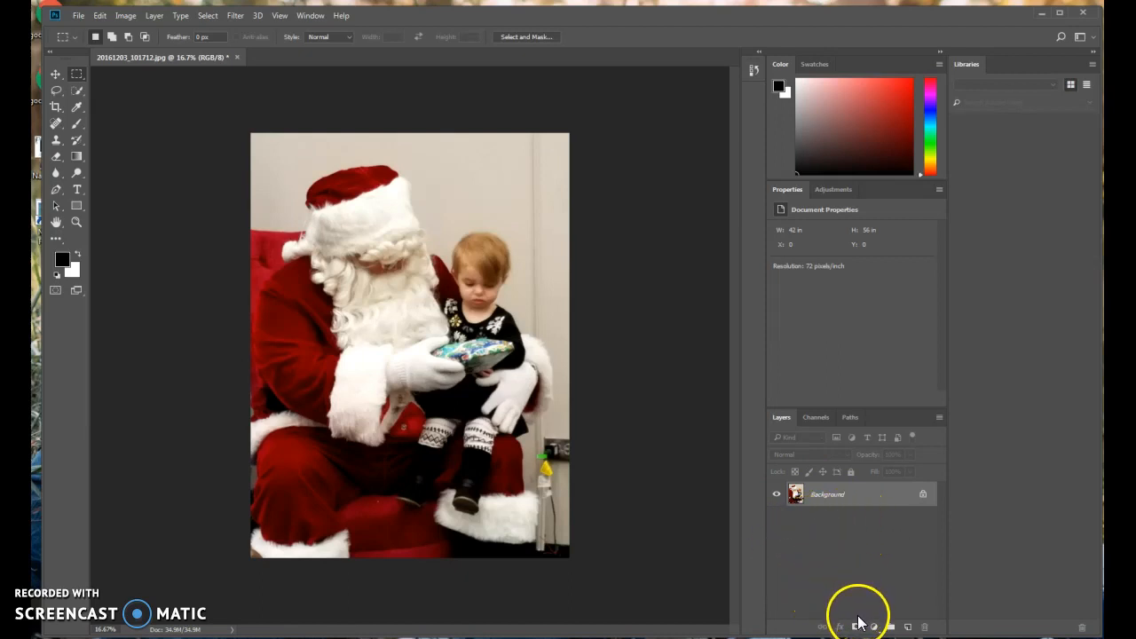
Duplicate the Background layer as "Background copy" and hide the original Background layer
{"action": "right_click", "coordinate": [828, 494]}
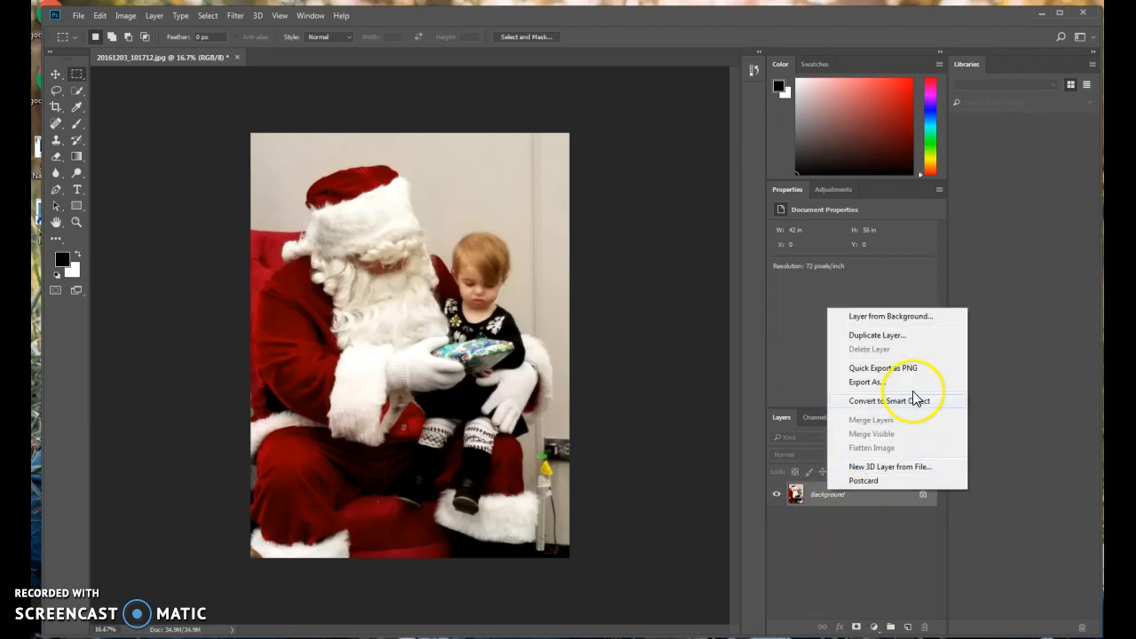
{"action": "left_click", "coordinate": [878, 335]}
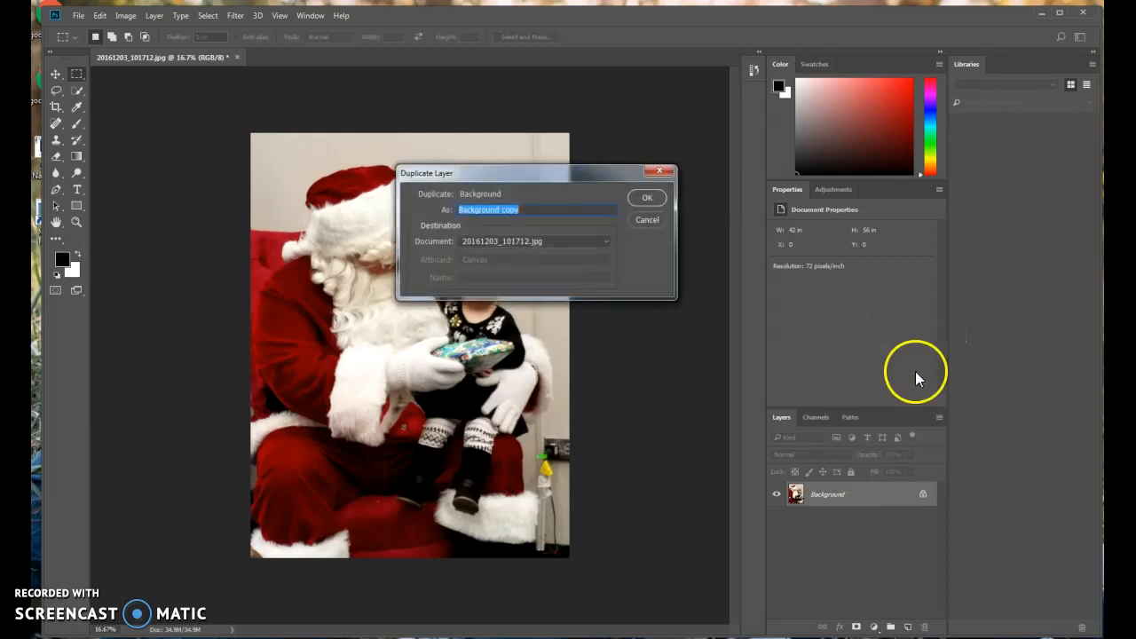
{"action": "left_click", "coordinate": [647, 199]}
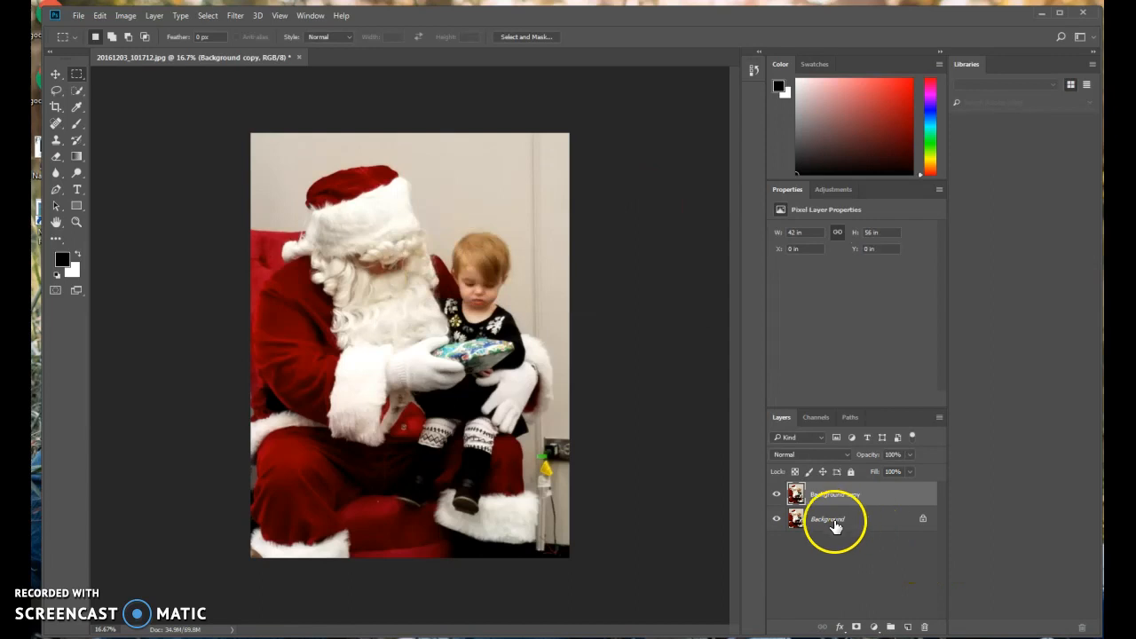
{"action": "left_click", "coordinate": [779, 520]}
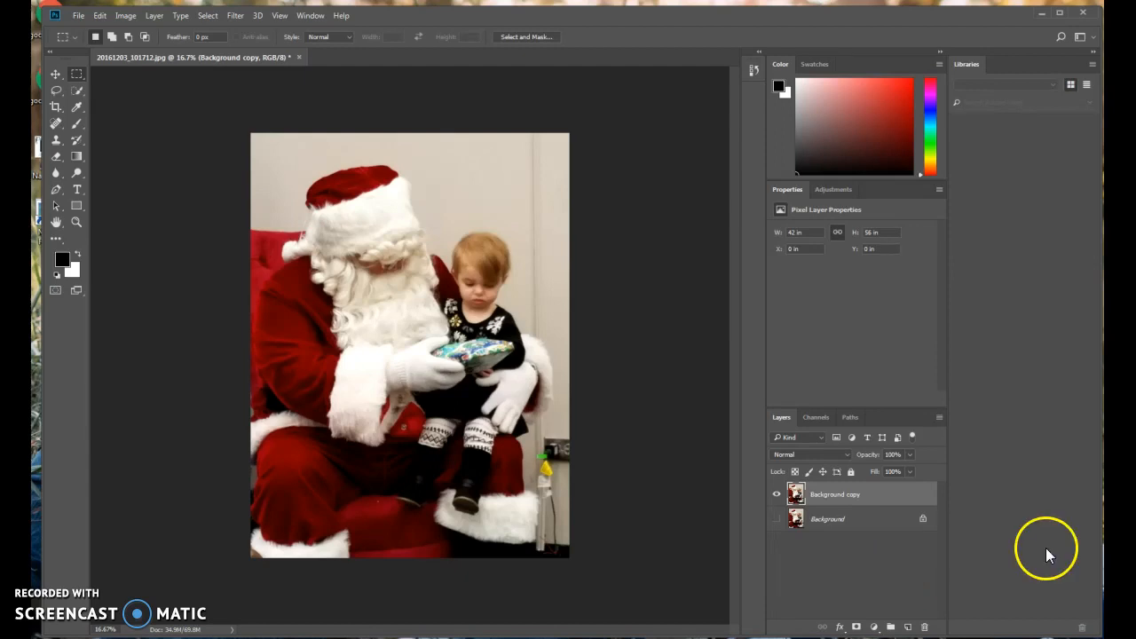
Add a layer mask to Background copy and convert that layer's image to black and white with the Default preset
{"action": "left_click", "coordinate": [857, 627]}
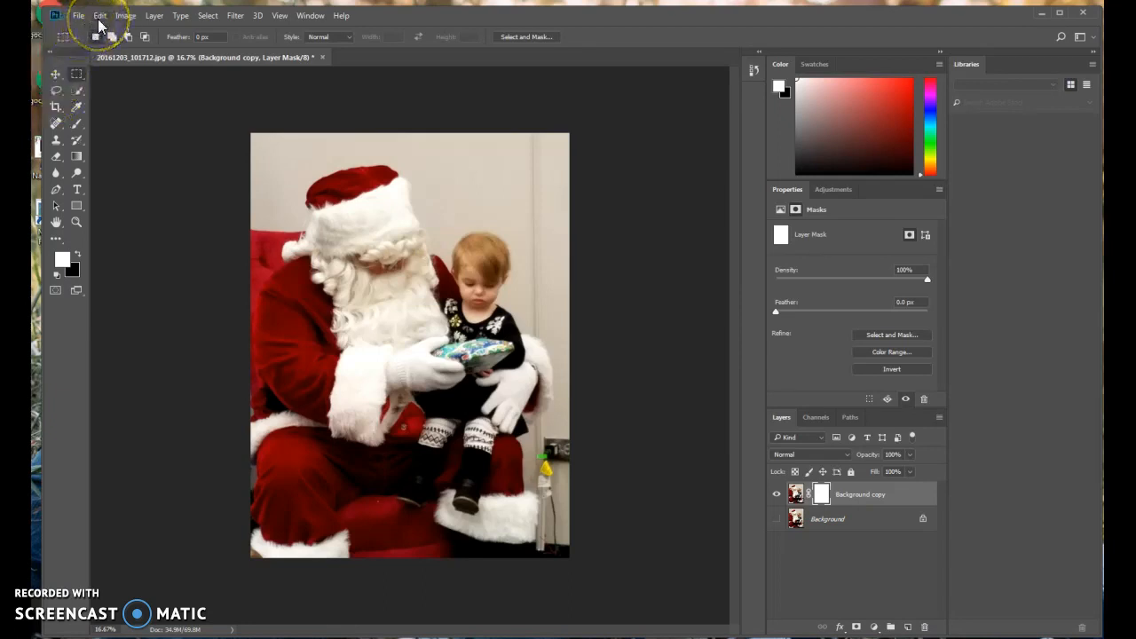
{"action": "left_click", "coordinate": [126, 16]}
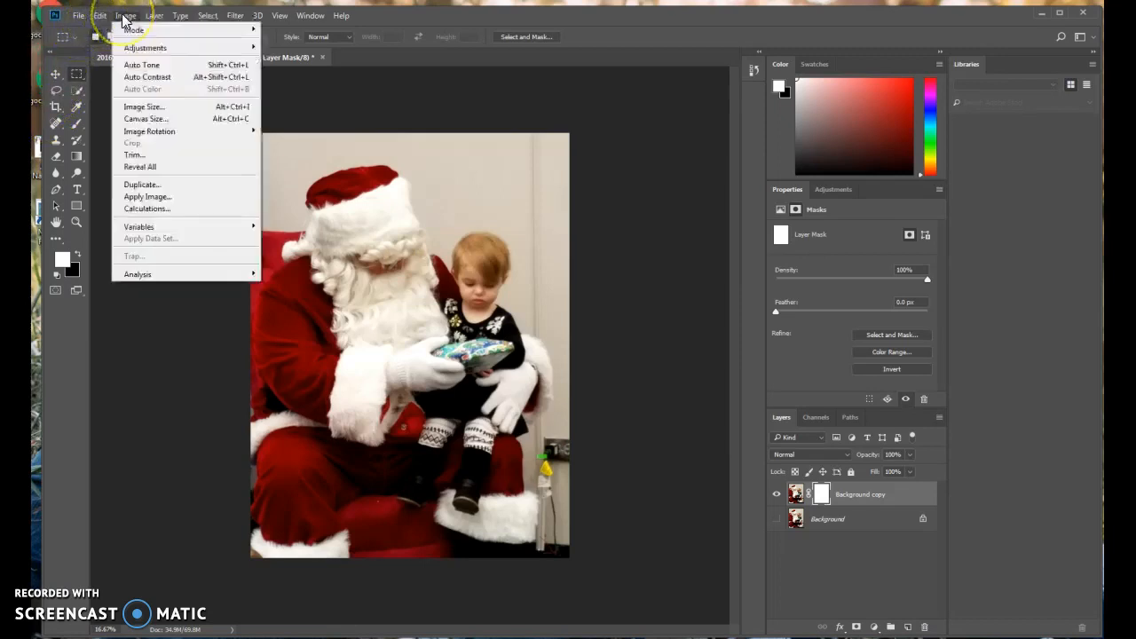
{"action": "mouse_move", "coordinate": [133, 58]}
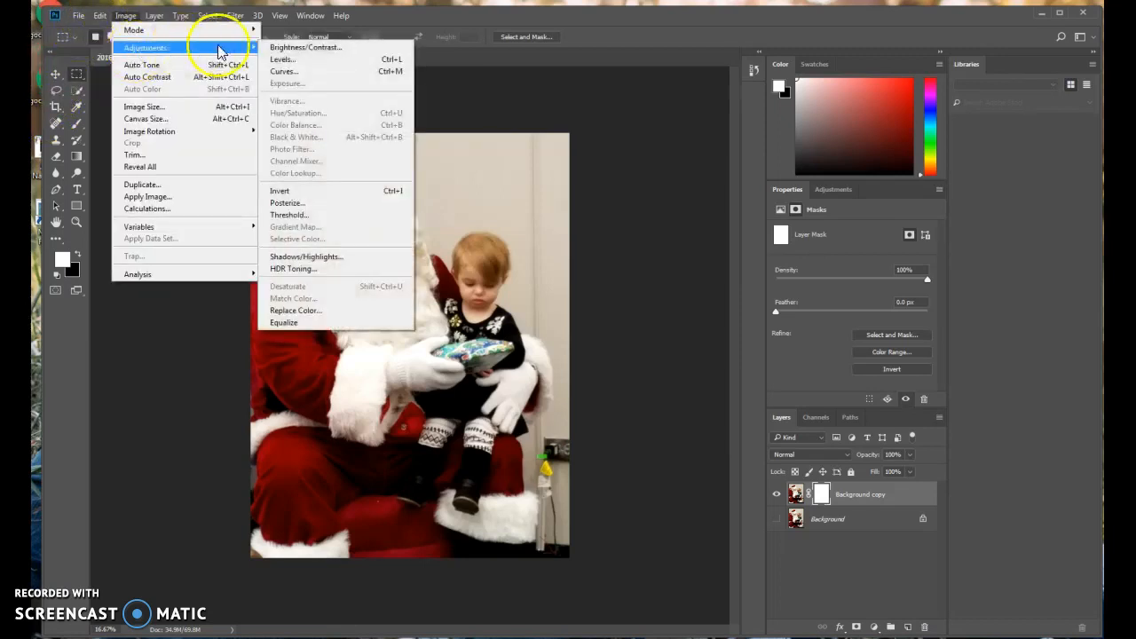
{"action": "left_click", "coordinate": [792, 502]}
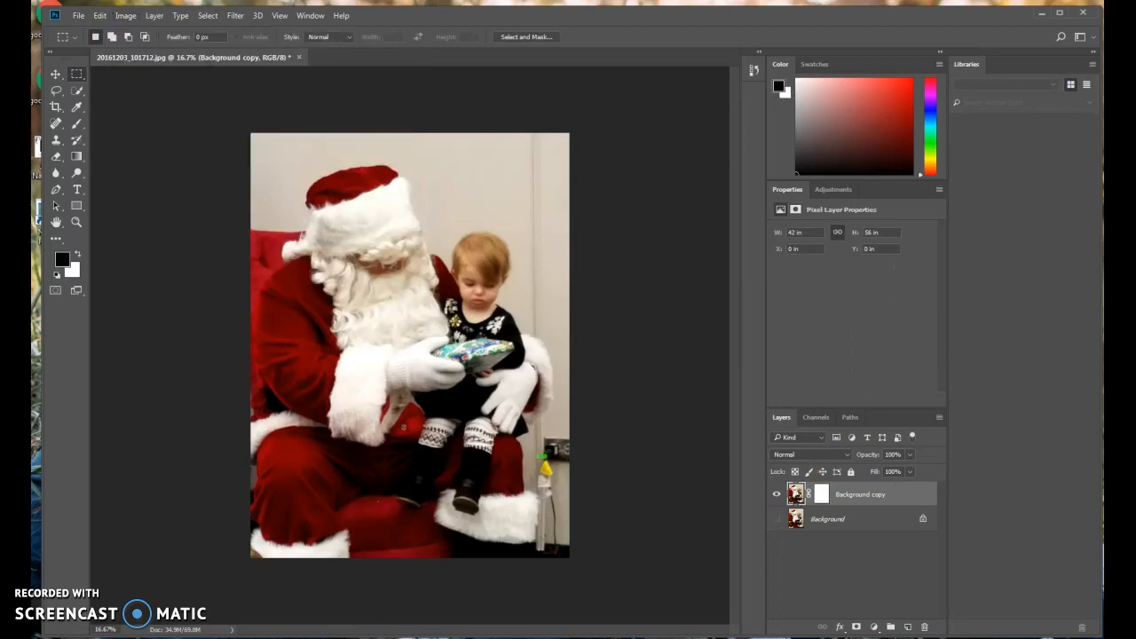
{"action": "left_click", "coordinate": [127, 18]}
{"action": "mouse_move", "coordinate": [145, 47]}
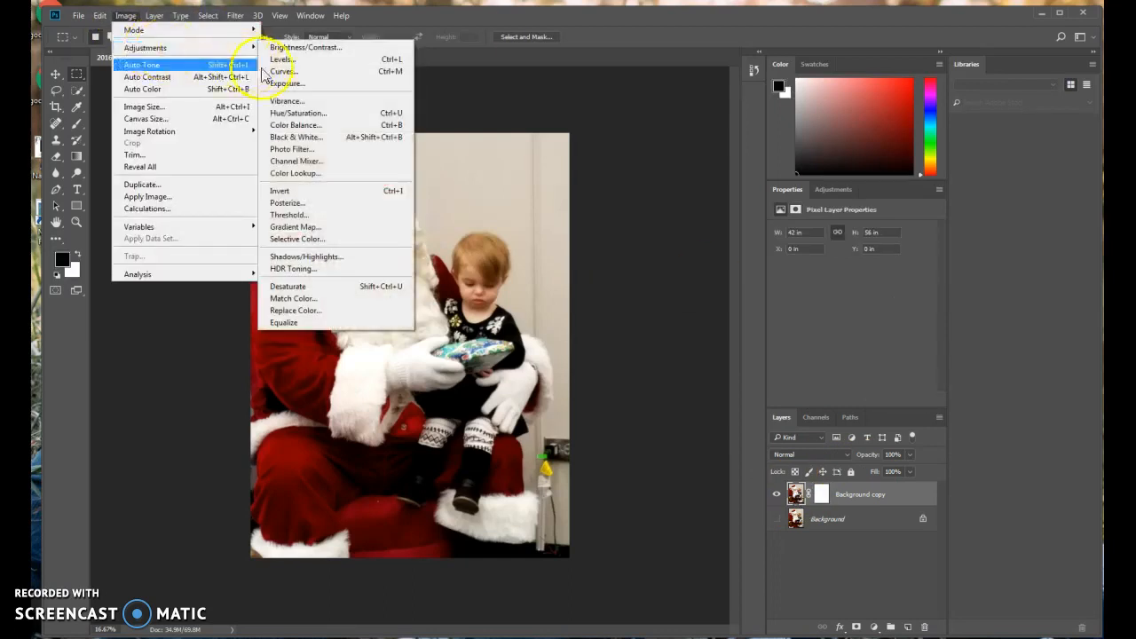
{"action": "left_click", "coordinate": [304, 142]}
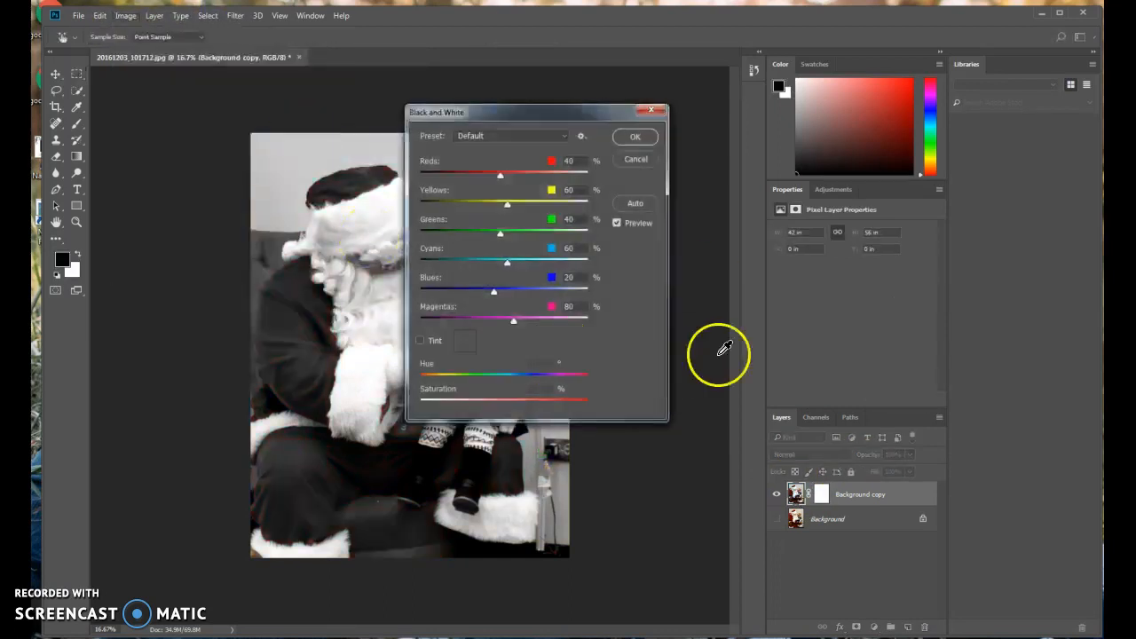
{"action": "left_click", "coordinate": [637, 142]}
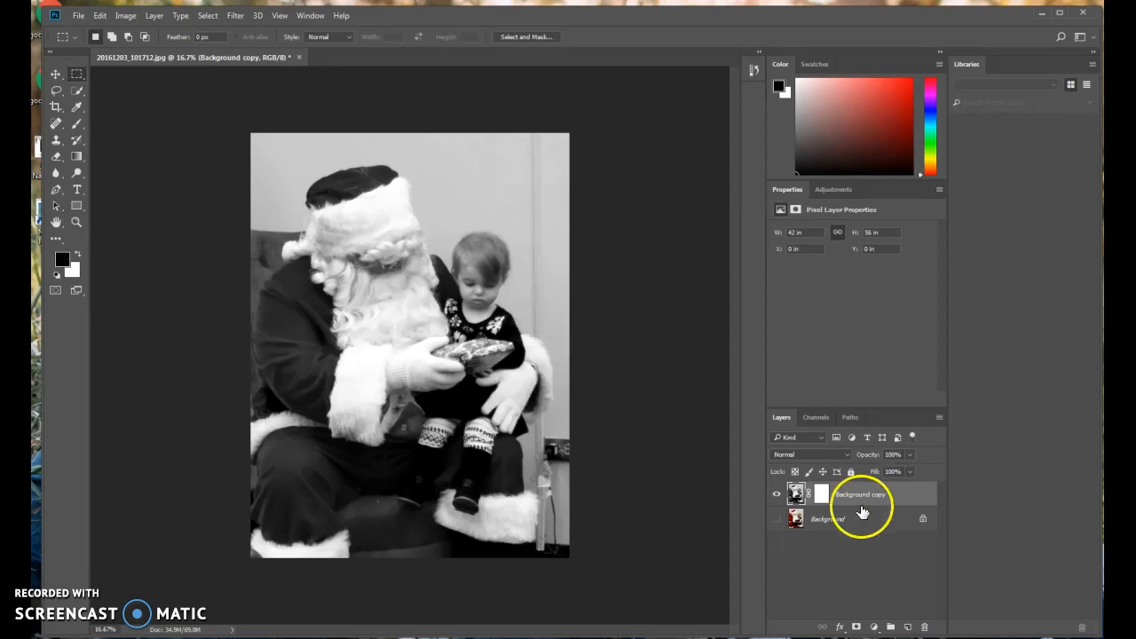
Show the Background layer again and activate the Background copy's layer mask with black (000000) as the foreground color
{"action": "left_click", "coordinate": [777, 520]}
{"action": "left_click", "coordinate": [822, 499]}
{"action": "key", "text": "x"}
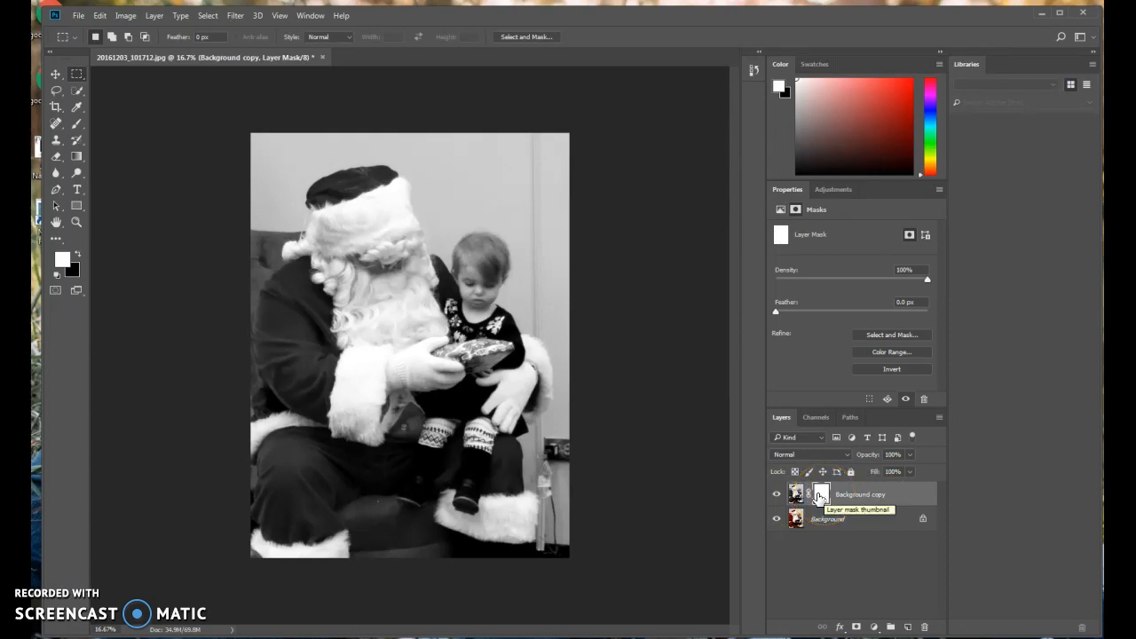
{"action": "left_click", "coordinate": [77, 255]}
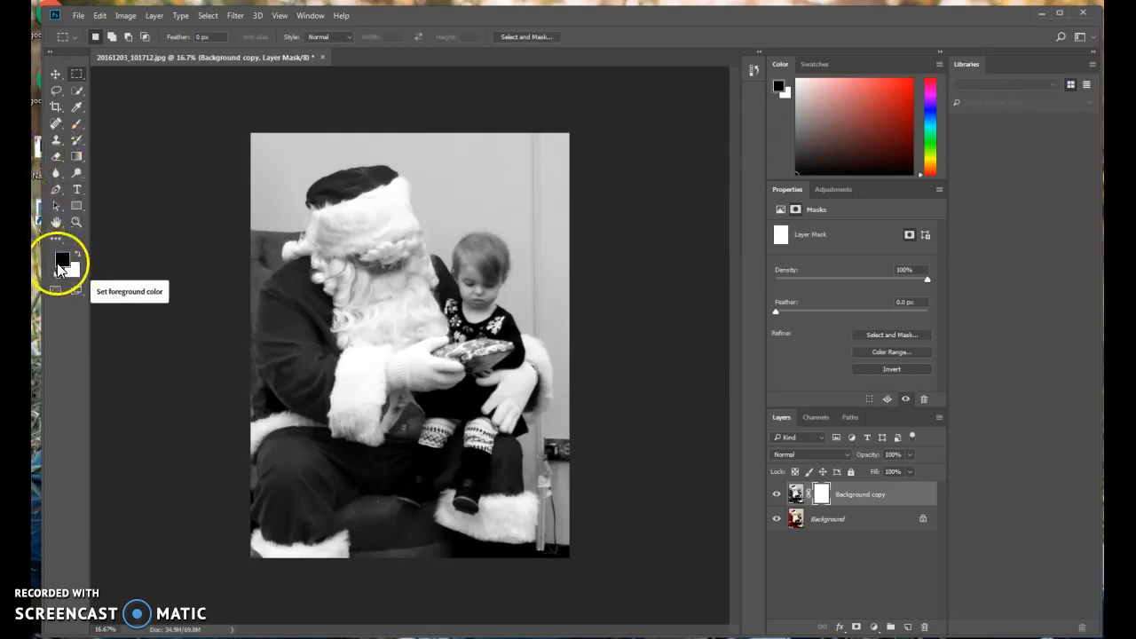
{"action": "left_click", "coordinate": [78, 256]}
{"action": "left_click", "coordinate": [78, 255]}
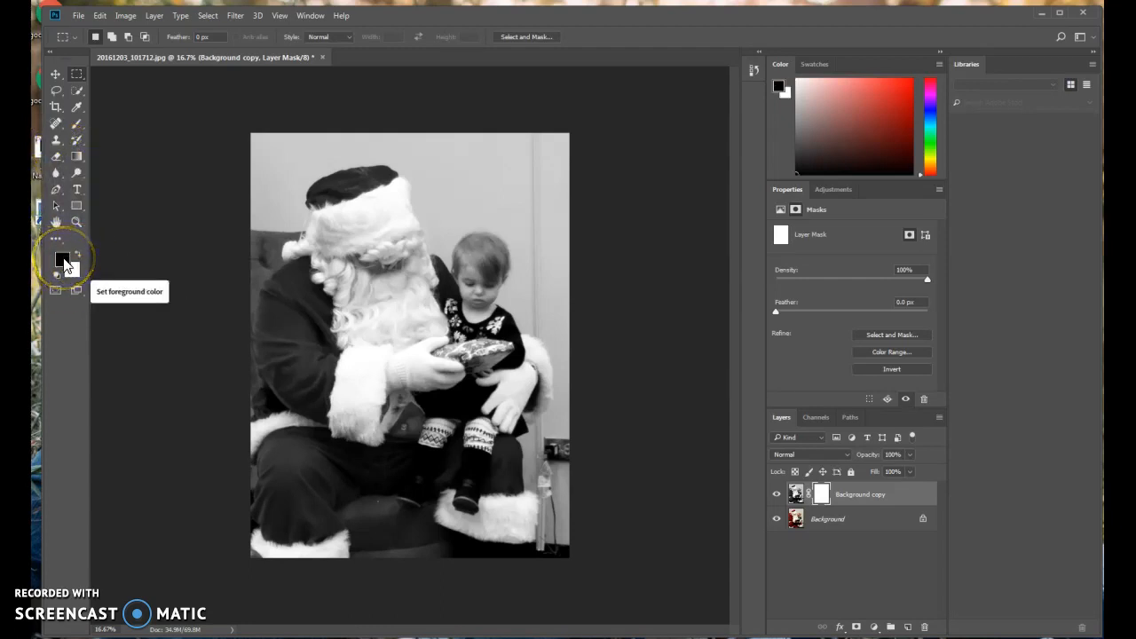
{"action": "left_click", "coordinate": [64, 264]}
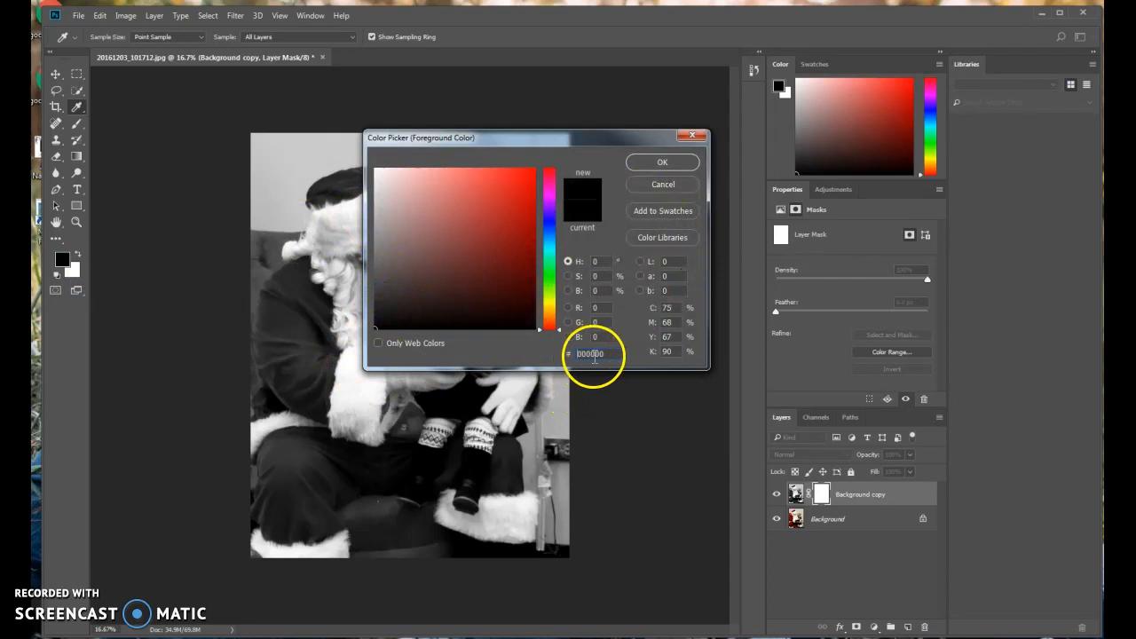
{"action": "left_click", "coordinate": [649, 164]}
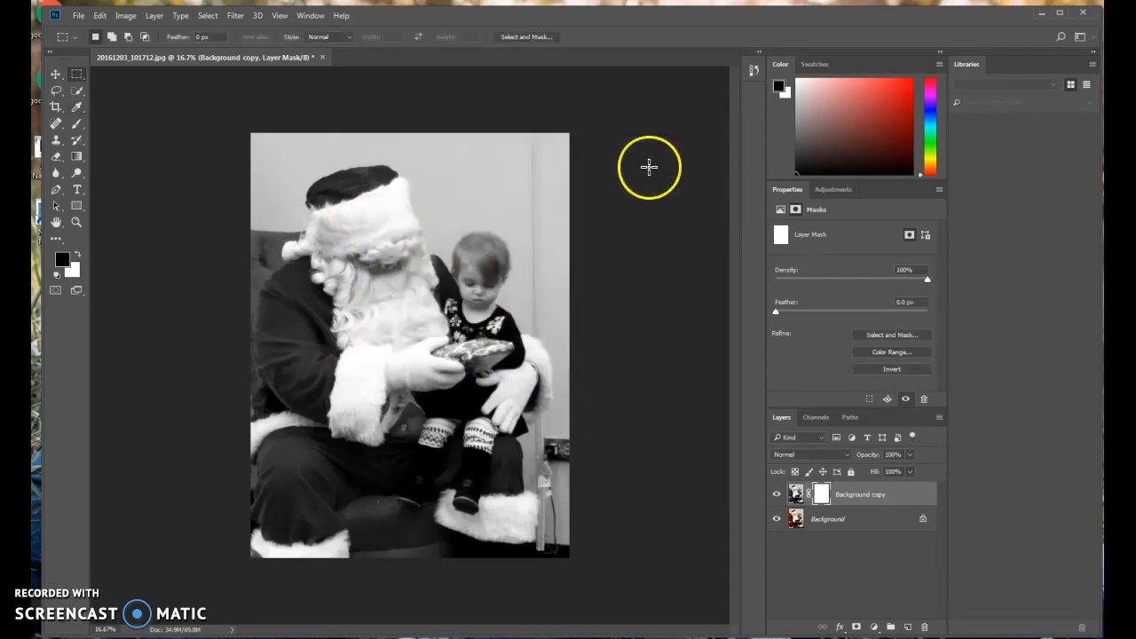
Set up the Brush tool with the Soft Round Pressure Size brush from General Brushes at 133 px
{"action": "left_click", "coordinate": [76, 130]}
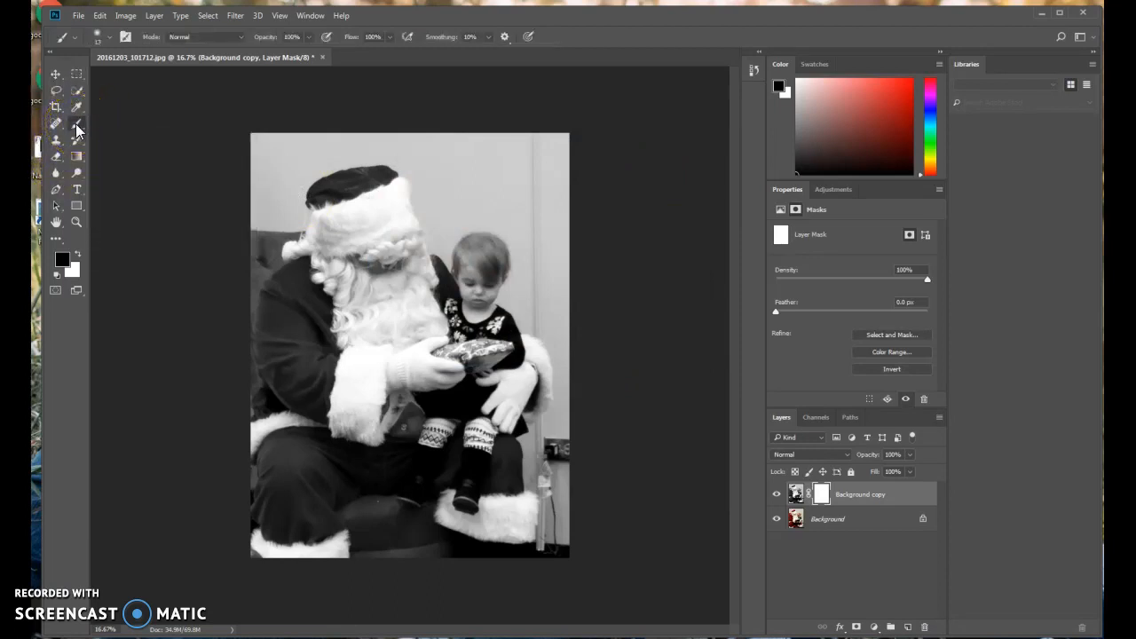
{"action": "left_click", "coordinate": [105, 39]}
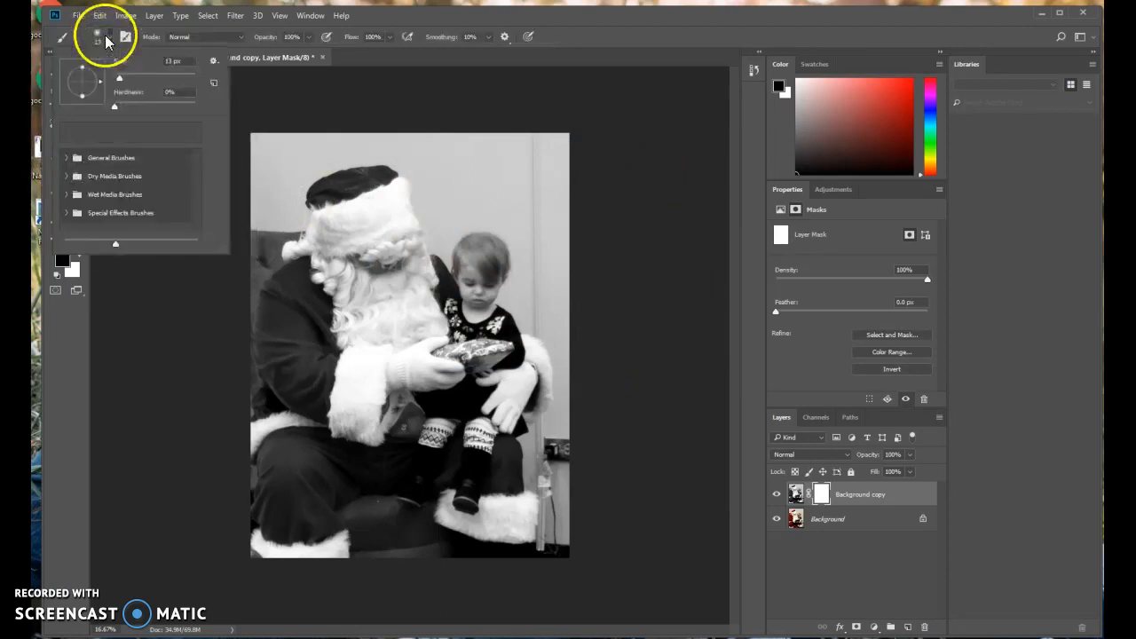
{"action": "left_click", "coordinate": [66, 160]}
{"action": "scroll", "coordinate": [187, 173], "scroll_direction": "down", "scroll_amount": 2}
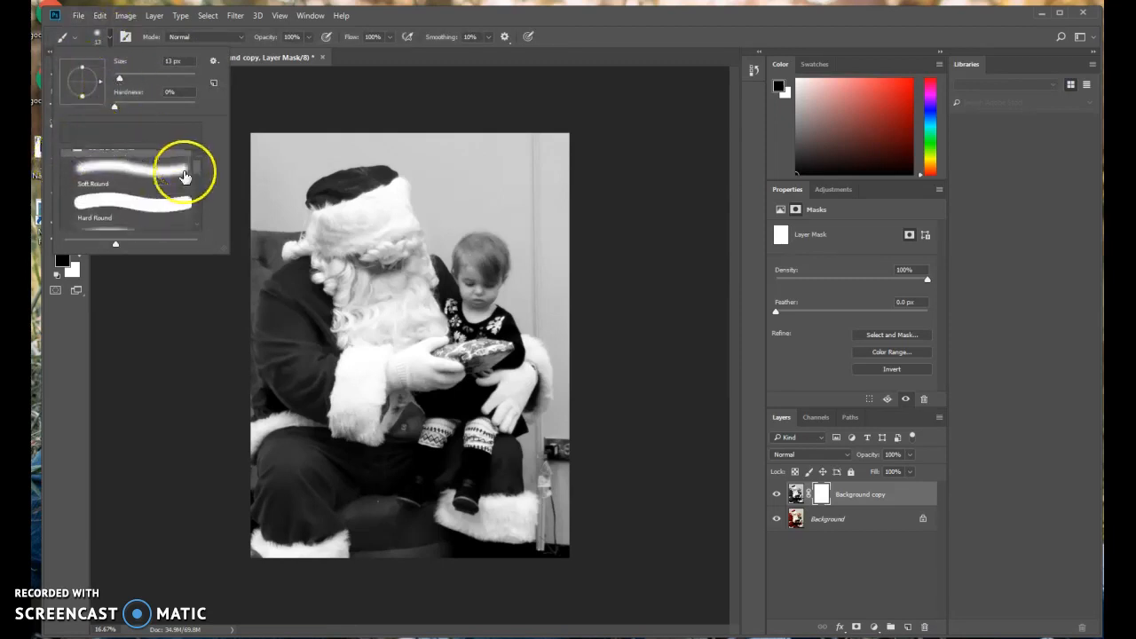
{"action": "scroll", "coordinate": [185, 176], "scroll_direction": "down", "scroll_amount": 1}
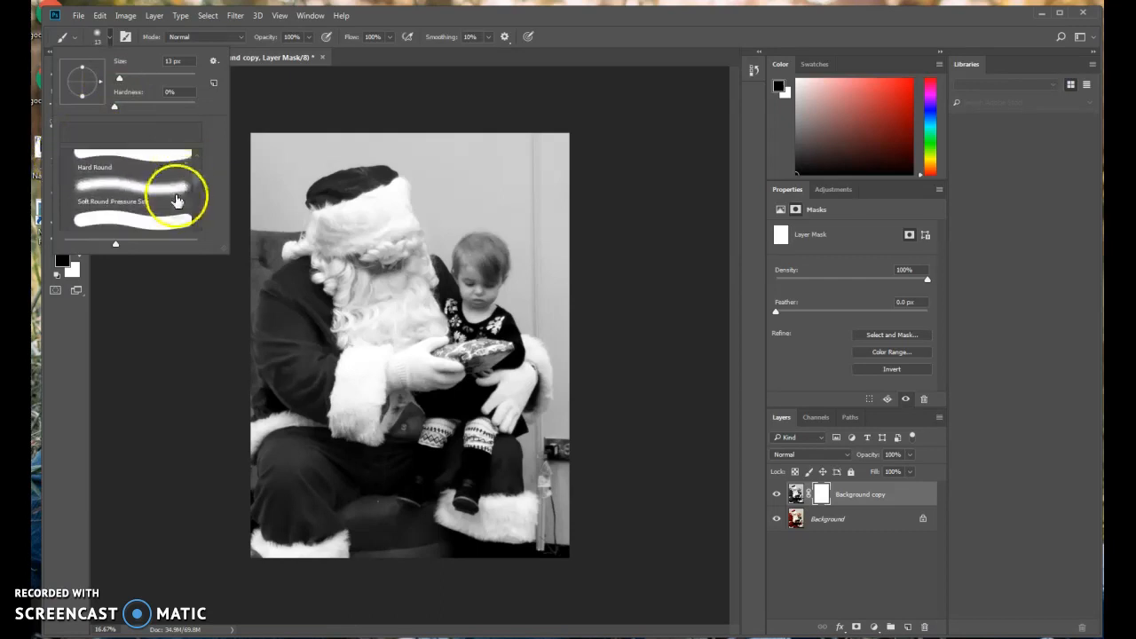
{"action": "scroll", "coordinate": [151, 204], "scroll_direction": "down", "scroll_amount": 2}
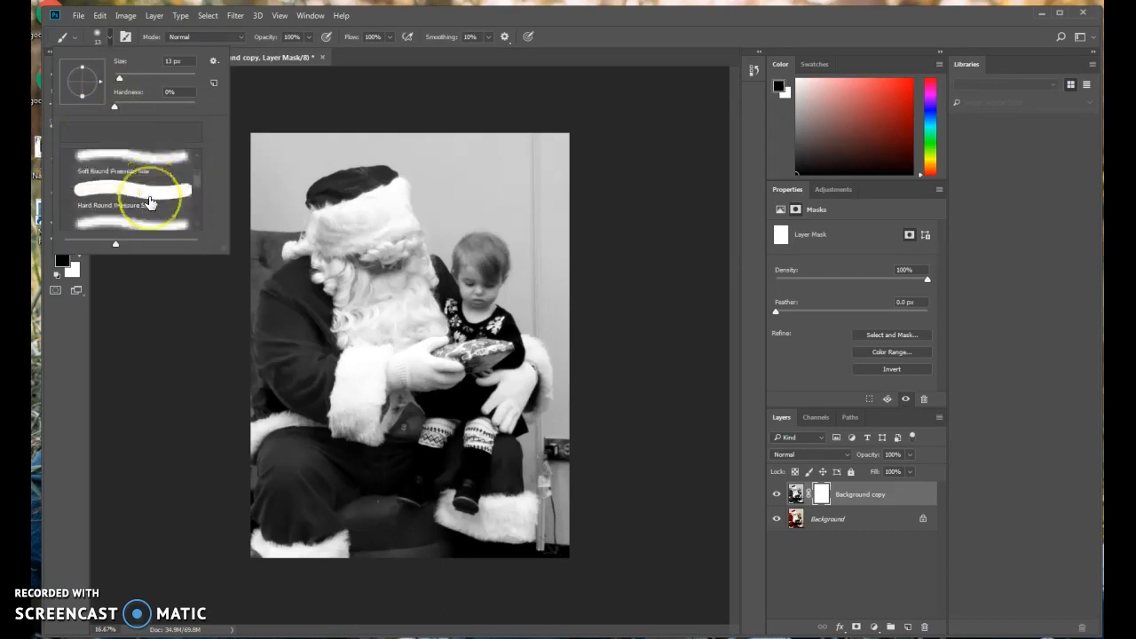
{"action": "scroll", "coordinate": [151, 203], "scroll_direction": "up", "scroll_amount": 3}
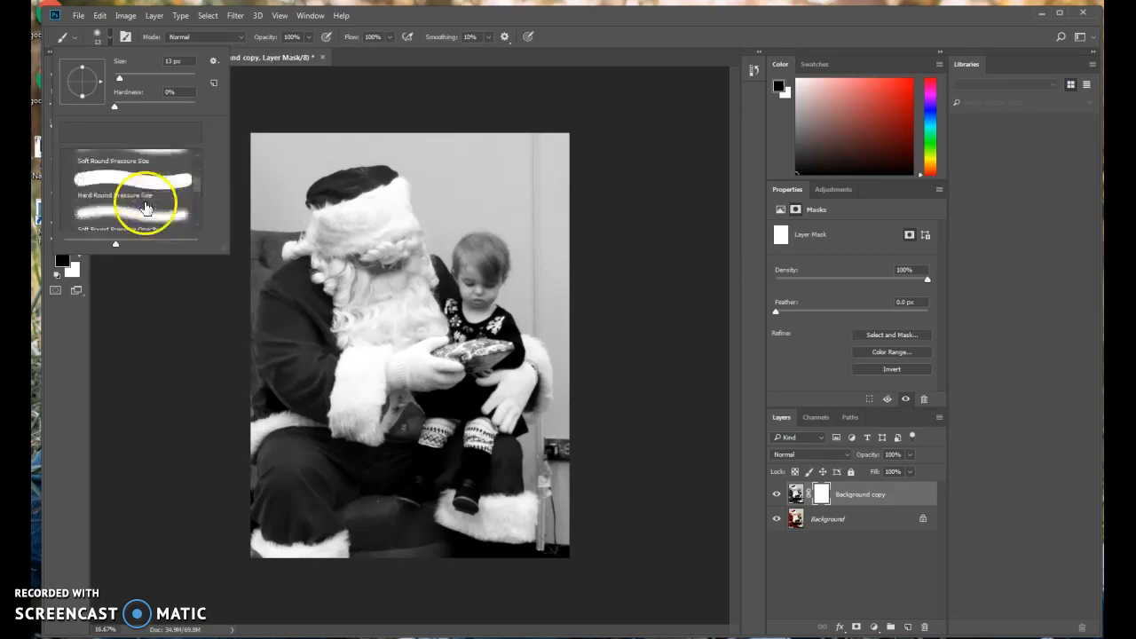
{"action": "left_click", "coordinate": [176, 188]}
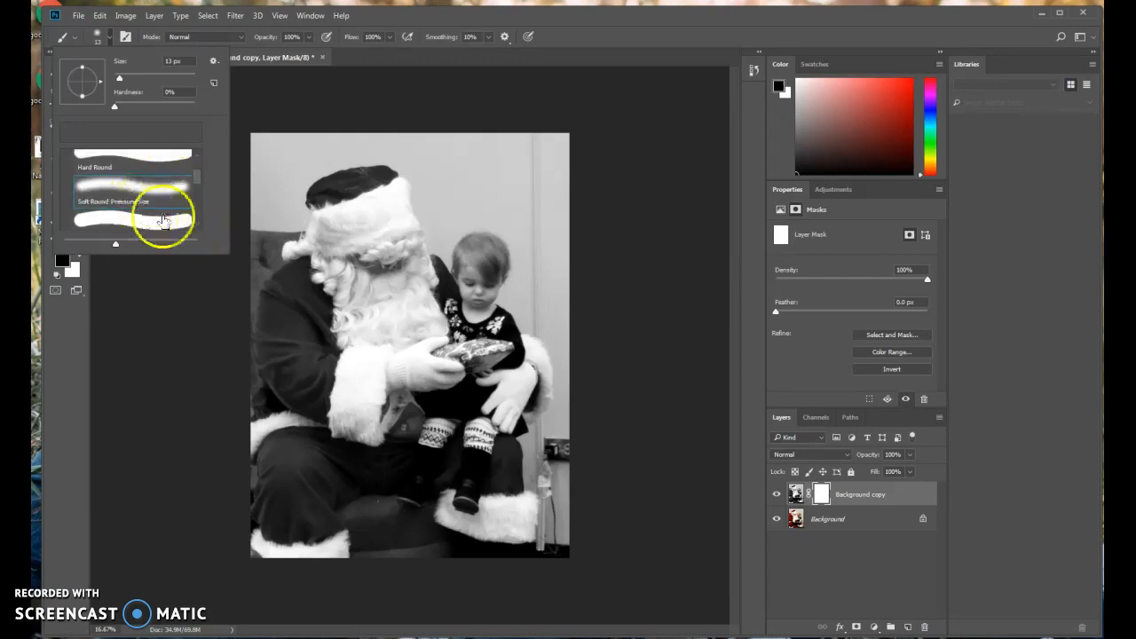
{"action": "left_click_drag", "start_coordinate": [131, 77], "coordinate": [162, 84]}
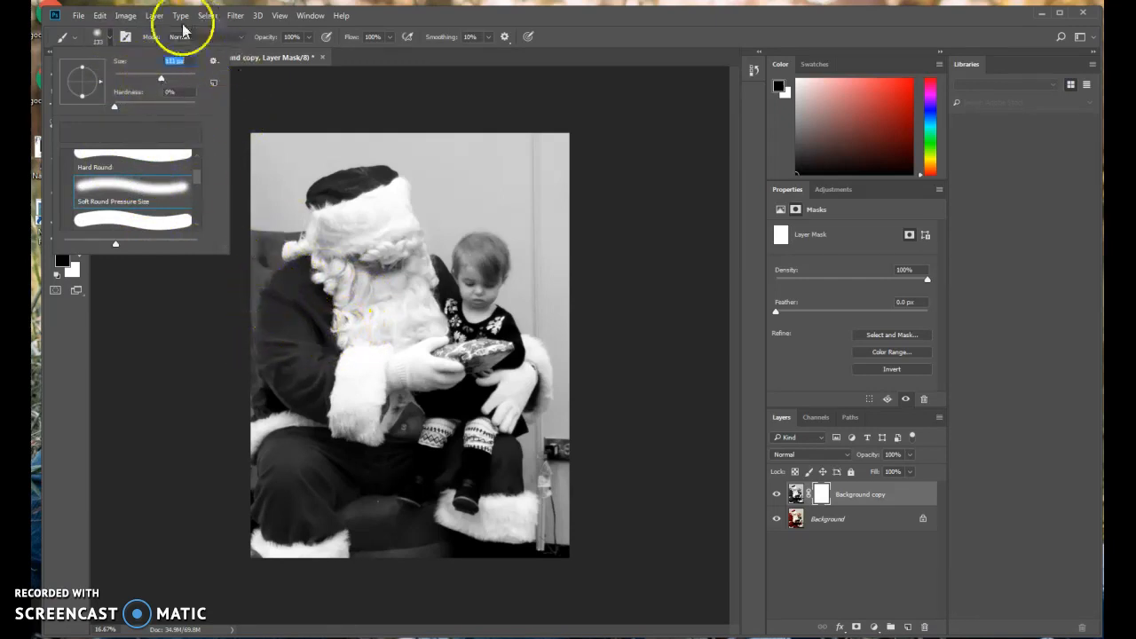
{"action": "left_click", "coordinate": [106, 37]}
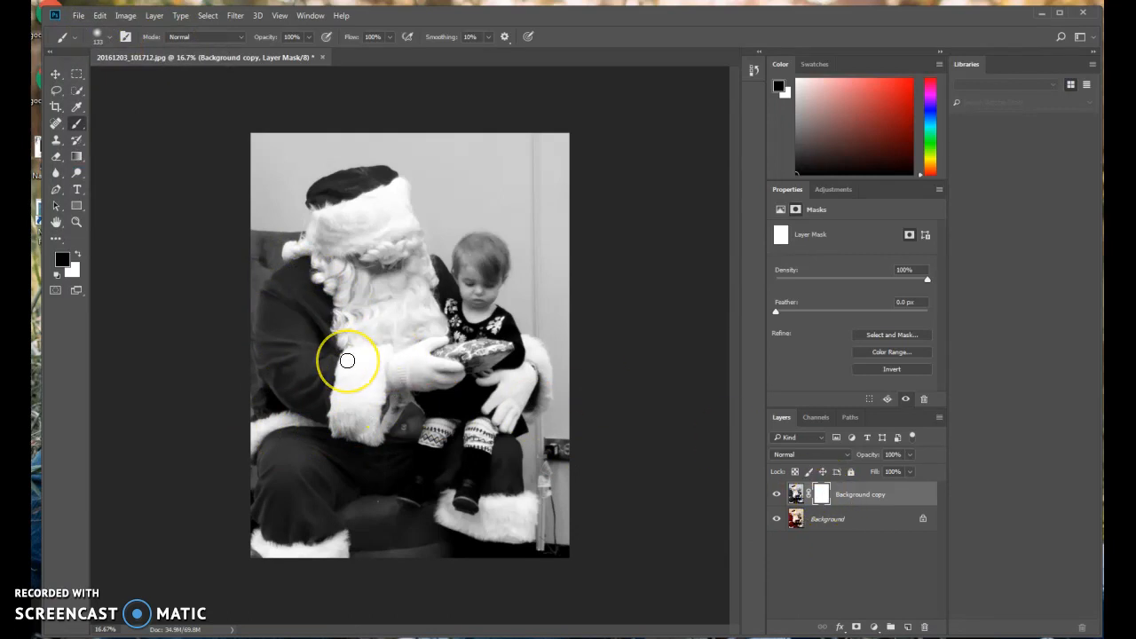
Paint black on the Background copy's mask over Santa's coat sleeve and shoulder beside the beard to reveal the red
{"action": "key", "text": "ctrl+plus"}
{"action": "key", "text": "ctrl+plus"}
{"action": "key", "text": "ctrl+plus"}
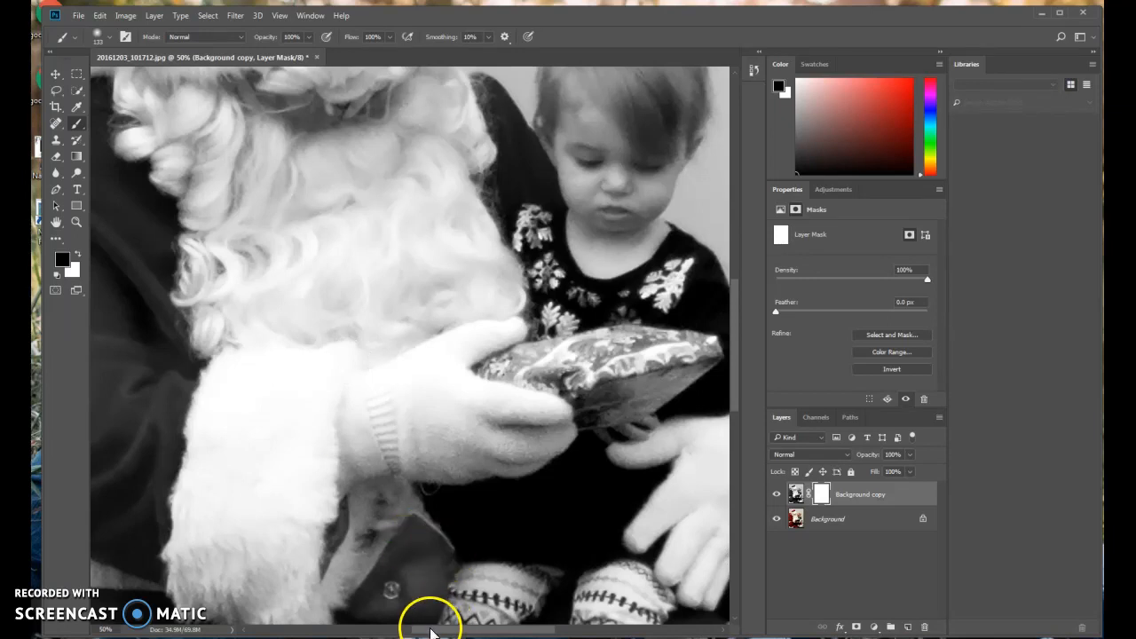
{"action": "left_click_drag", "start_coordinate": [430, 631], "coordinate": [368, 628]}
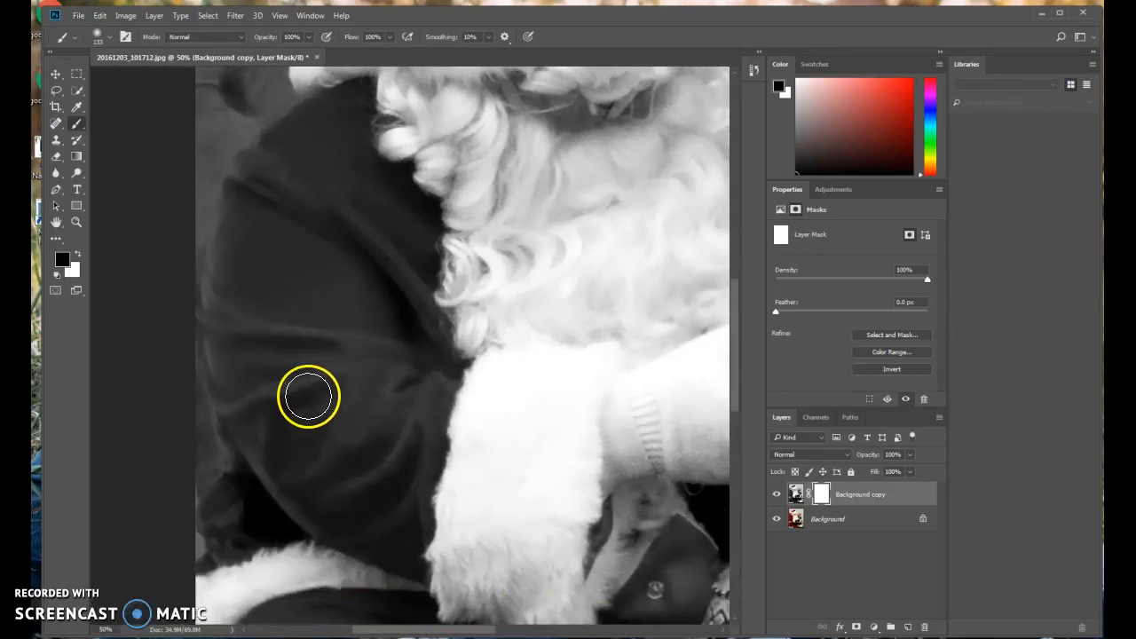
{"action": "mouse_move", "coordinate": [371, 204]}
{"action": "left_mouse_down"}
{"action": "mouse_move", "coordinate": [357, 242]}
{"action": "mouse_move", "coordinate": [370, 207]}
{"action": "mouse_move", "coordinate": [389, 246]}
{"action": "mouse_move", "coordinate": [375, 219]}
{"action": "mouse_move", "coordinate": [383, 211]}
{"action": "mouse_move", "coordinate": [407, 221]}
{"action": "mouse_move", "coordinate": [407, 235]}
{"action": "mouse_move", "coordinate": [397, 183]}
{"action": "mouse_move", "coordinate": [421, 219]}
{"action": "mouse_move", "coordinate": [416, 303]}
{"action": "mouse_move", "coordinate": [335, 163]}
{"action": "left_mouse_up"}
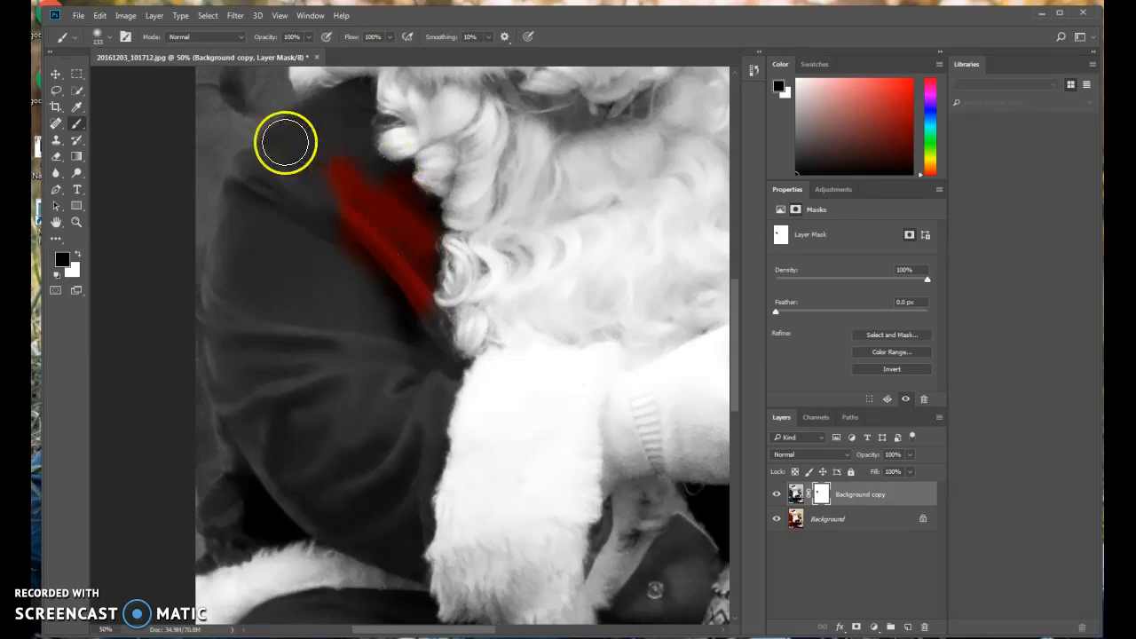
{"action": "mouse_move", "coordinate": [313, 122]}
{"action": "left_mouse_down"}
{"action": "mouse_move", "coordinate": [252, 167]}
{"action": "mouse_move", "coordinate": [218, 255]}
{"action": "mouse_move", "coordinate": [213, 318]}
{"action": "mouse_move", "coordinate": [243, 408]}
{"action": "mouse_move", "coordinate": [276, 204]}
{"action": "mouse_move", "coordinate": [387, 328]}
{"action": "mouse_move", "coordinate": [415, 294]}
{"action": "mouse_move", "coordinate": [346, 196]}
{"action": "mouse_move", "coordinate": [338, 167]}
{"action": "mouse_move", "coordinate": [376, 180]}
{"action": "mouse_move", "coordinate": [356, 152]}
{"action": "mouse_move", "coordinate": [361, 97]}
{"action": "mouse_move", "coordinate": [313, 112]}
{"action": "mouse_move", "coordinate": [271, 167]}
{"action": "mouse_move", "coordinate": [308, 168]}
{"action": "mouse_move", "coordinate": [316, 148]}
{"action": "mouse_move", "coordinate": [327, 186]}
{"action": "mouse_move", "coordinate": [253, 265]}
{"action": "mouse_move", "coordinate": [303, 164]}
{"action": "mouse_move", "coordinate": [294, 226]}
{"action": "mouse_move", "coordinate": [303, 208]}
{"action": "mouse_move", "coordinate": [226, 330]}
{"action": "mouse_move", "coordinate": [293, 436]}
{"action": "mouse_move", "coordinate": [240, 398]}
{"action": "mouse_move", "coordinate": [228, 366]}
{"action": "mouse_move", "coordinate": [242, 470]}
{"action": "mouse_move", "coordinate": [238, 490]}
{"action": "mouse_move", "coordinate": [214, 504]}
{"action": "mouse_move", "coordinate": [212, 552]}
{"action": "mouse_move", "coordinate": [247, 554]}
{"action": "mouse_move", "coordinate": [320, 521]}
{"action": "mouse_move", "coordinate": [231, 519]}
{"action": "mouse_move", "coordinate": [289, 492]}
{"action": "mouse_move", "coordinate": [313, 447]}
{"action": "mouse_move", "coordinate": [275, 430]}
{"action": "mouse_move", "coordinate": [310, 443]}
{"action": "mouse_move", "coordinate": [330, 523]}
{"action": "mouse_move", "coordinate": [411, 558]}
{"action": "mouse_move", "coordinate": [446, 381]}
{"action": "mouse_move", "coordinate": [424, 353]}
{"action": "mouse_move", "coordinate": [411, 459]}
{"action": "mouse_move", "coordinate": [375, 527]}
{"action": "mouse_move", "coordinate": [381, 386]}
{"action": "mouse_move", "coordinate": [332, 509]}
{"action": "mouse_move", "coordinate": [299, 385]}
{"action": "mouse_move", "coordinate": [363, 414]}
{"action": "mouse_move", "coordinate": [305, 373]}
{"action": "mouse_move", "coordinate": [295, 380]}
{"action": "mouse_move", "coordinate": [278, 292]}
{"action": "mouse_move", "coordinate": [300, 215]}
{"action": "mouse_move", "coordinate": [274, 210]}
{"action": "mouse_move", "coordinate": [223, 246]}
{"action": "mouse_move", "coordinate": [261, 155]}
{"action": "left_mouse_up"}
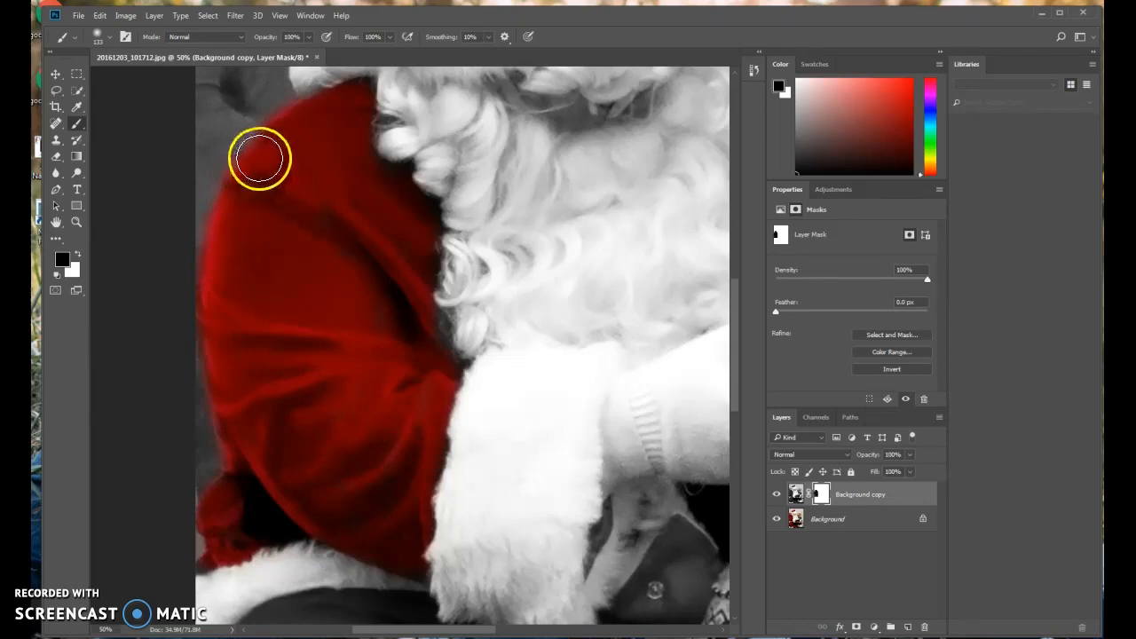
Paint black on the mask over the fabric part of Santa's hat to bring back its red color
{"action": "key", "text": "ctrl+minus"}
{"action": "key", "text": "ctrl+minus"}
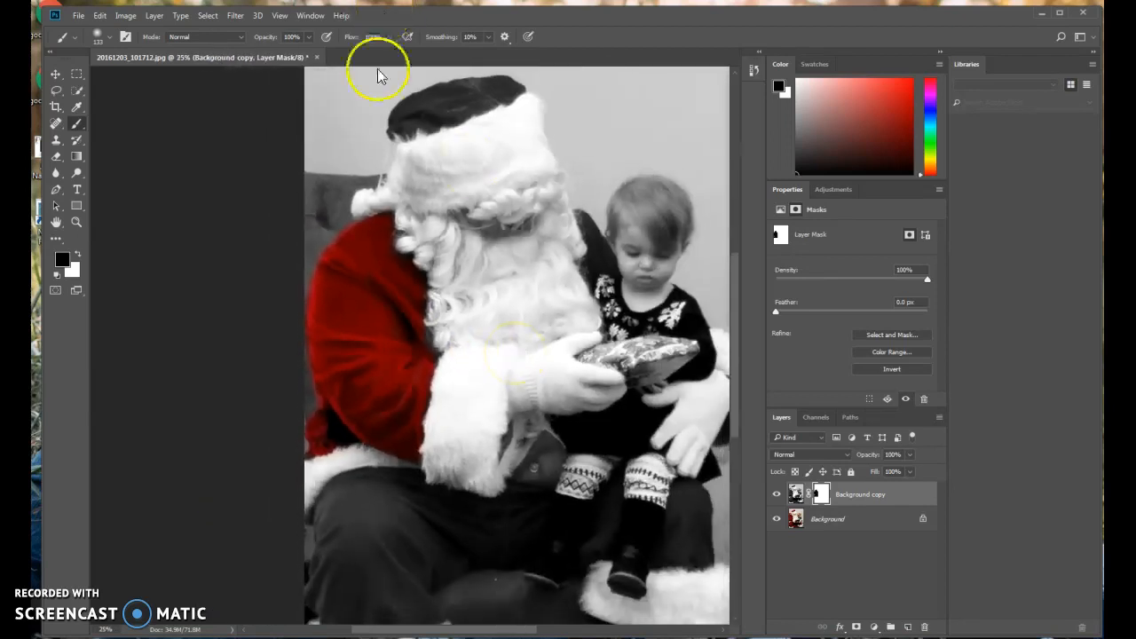
{"action": "mouse_move", "coordinate": [406, 125]}
{"action": "left_mouse_down"}
{"action": "mouse_move", "coordinate": [513, 89]}
{"action": "mouse_move", "coordinate": [427, 94]}
{"action": "mouse_move", "coordinate": [398, 114]}
{"action": "mouse_move", "coordinate": [516, 87]}
{"action": "mouse_move", "coordinate": [401, 132]}
{"action": "left_mouse_up"}
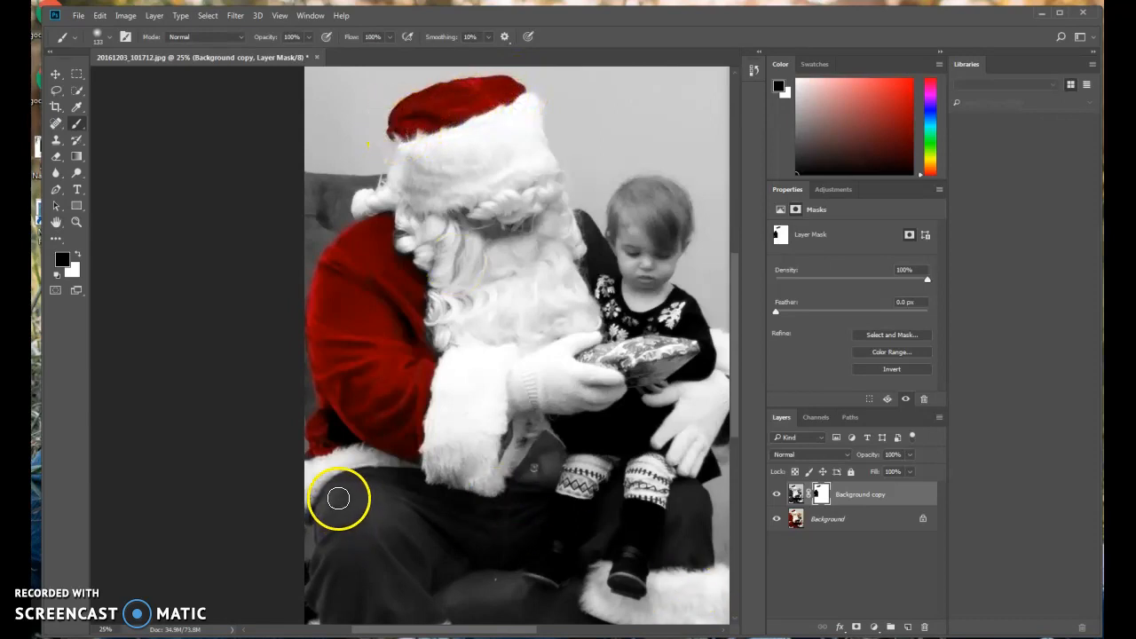
Enlarge the brush to 432 px and paint black on the mask over Santa's trouser legs and lower coat front
{"action": "left_click", "coordinate": [109, 37]}
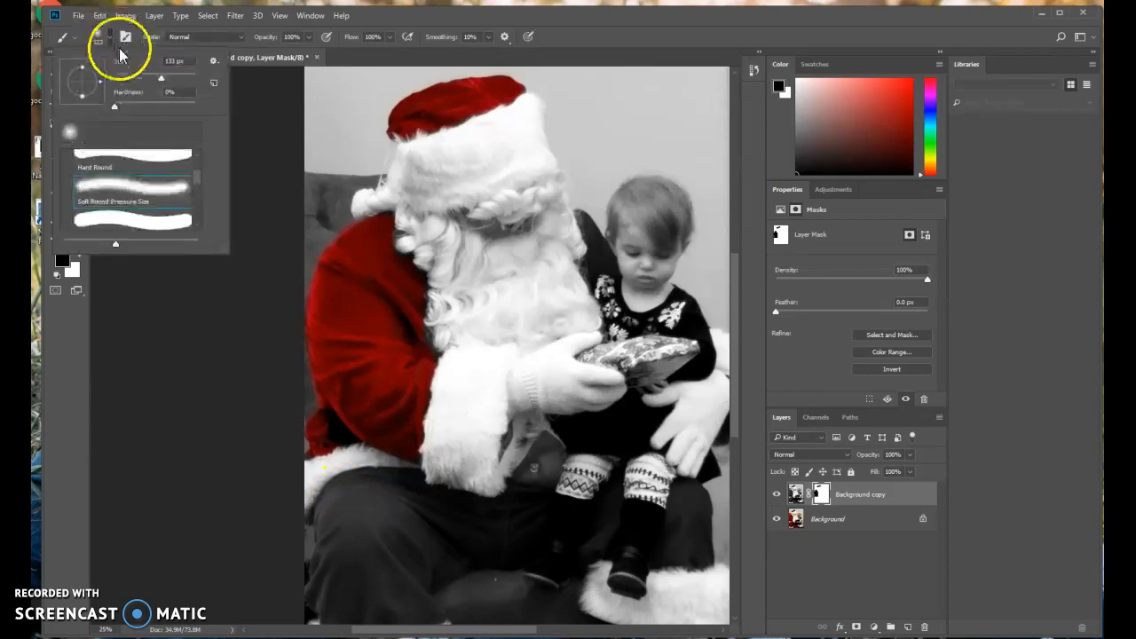
{"action": "mouse_move", "coordinate": [359, 505]}
{"action": "left_mouse_down"}
{"action": "mouse_move", "coordinate": [342, 568]}
{"action": "mouse_move", "coordinate": [352, 600]}
{"action": "mouse_move", "coordinate": [408, 606]}
{"action": "mouse_move", "coordinate": [400, 568]}
{"action": "mouse_move", "coordinate": [484, 541]}
{"action": "mouse_move", "coordinate": [520, 510]}
{"action": "mouse_move", "coordinate": [384, 486]}
{"action": "mouse_move", "coordinate": [411, 514]}
{"action": "mouse_move", "coordinate": [364, 533]}
{"action": "mouse_move", "coordinate": [340, 560]}
{"action": "mouse_move", "coordinate": [338, 593]}
{"action": "mouse_move", "coordinate": [376, 591]}
{"action": "mouse_move", "coordinate": [527, 489]}
{"action": "mouse_move", "coordinate": [515, 509]}
{"action": "mouse_move", "coordinate": [543, 449]}
{"action": "mouse_move", "coordinate": [530, 490]}
{"action": "left_mouse_up"}
{"action": "mouse_move", "coordinate": [647, 527]}
{"action": "left_mouse_down"}
{"action": "mouse_move", "coordinate": [692, 515]}
{"action": "mouse_move", "coordinate": [689, 552]}
{"action": "mouse_move", "coordinate": [671, 544]}
{"action": "mouse_move", "coordinate": [725, 543]}
{"action": "left_mouse_up"}
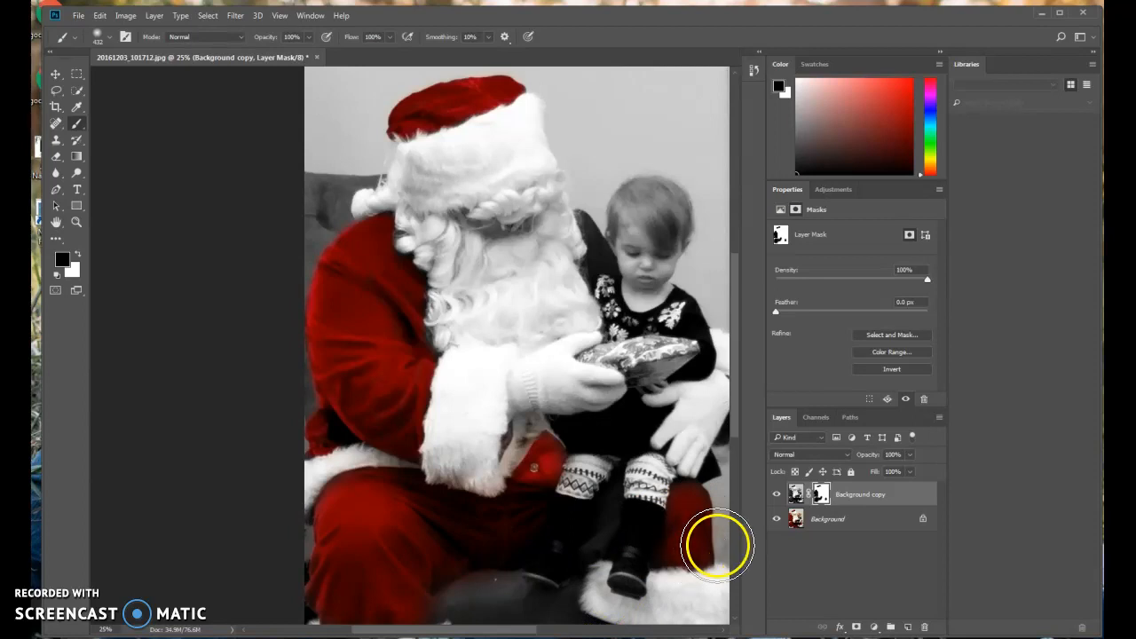
Reduce the brush to 78 px and reveal the red trouser area between the child's legs on the mask
{"action": "key", "text": "ctrl+plus"}
{"action": "key", "text": "ctrl+plus"}
{"action": "key", "text": "ctrl+plus"}
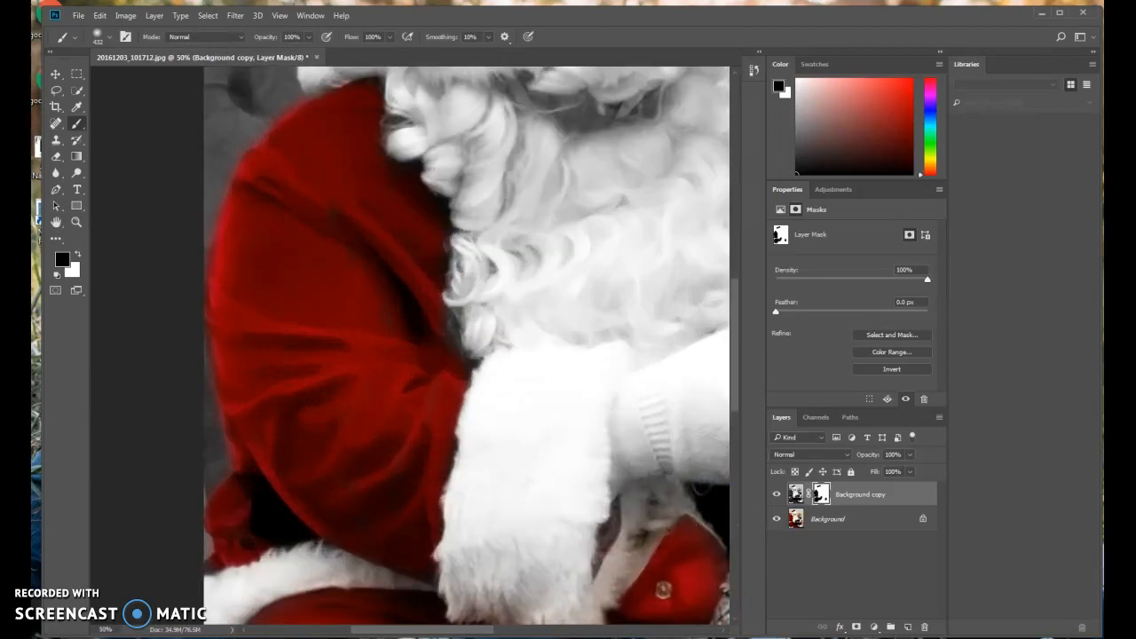
{"action": "left_click_drag", "start_coordinate": [441, 632], "coordinate": [502, 622]}
{"action": "scroll", "coordinate": [500, 571], "scroll_direction": "down", "scroll_amount": 5}
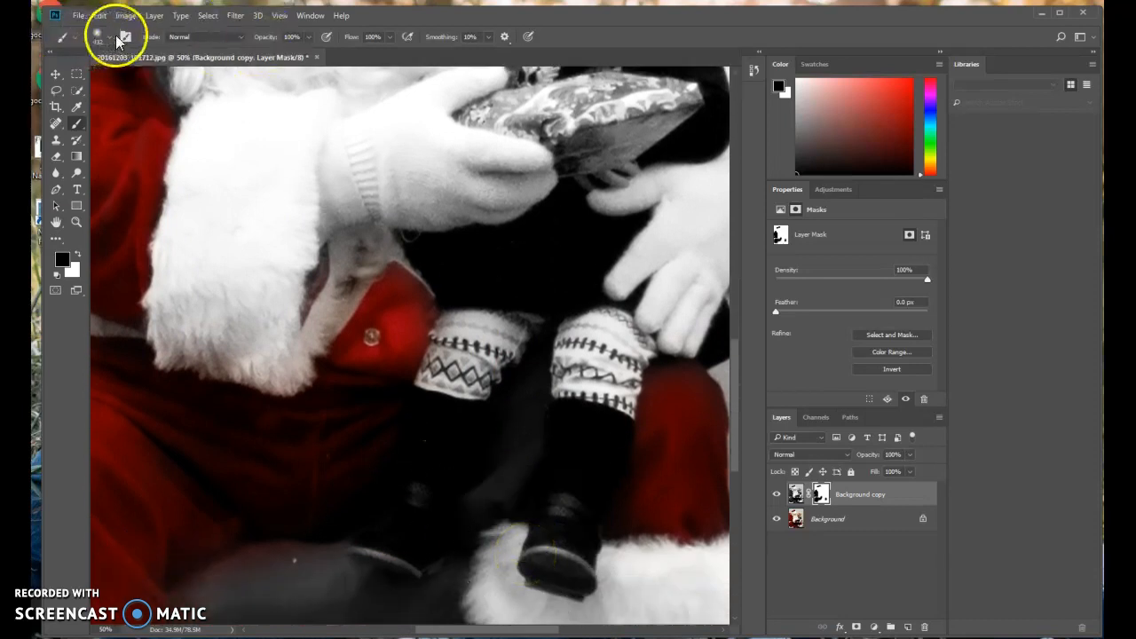
{"action": "left_click", "coordinate": [109, 36]}
{"action": "mouse_move", "coordinate": [485, 496]}
{"action": "left_mouse_down"}
{"action": "mouse_move", "coordinate": [506, 504]}
{"action": "mouse_move", "coordinate": [529, 460]}
{"action": "mouse_move", "coordinate": [544, 360]}
{"action": "mouse_move", "coordinate": [537, 438]}
{"action": "mouse_move", "coordinate": [522, 408]}
{"action": "mouse_move", "coordinate": [526, 367]}
{"action": "mouse_move", "coordinate": [473, 503]}
{"action": "mouse_move", "coordinate": [518, 454]}
{"action": "mouse_move", "coordinate": [526, 410]}
{"action": "mouse_move", "coordinate": [493, 495]}
{"action": "mouse_move", "coordinate": [529, 453]}
{"action": "mouse_move", "coordinate": [539, 386]}
{"action": "mouse_move", "coordinate": [500, 443]}
{"action": "left_mouse_up"}
{"action": "scroll", "coordinate": [500, 448], "scroll_direction": "down", "scroll_amount": 2}
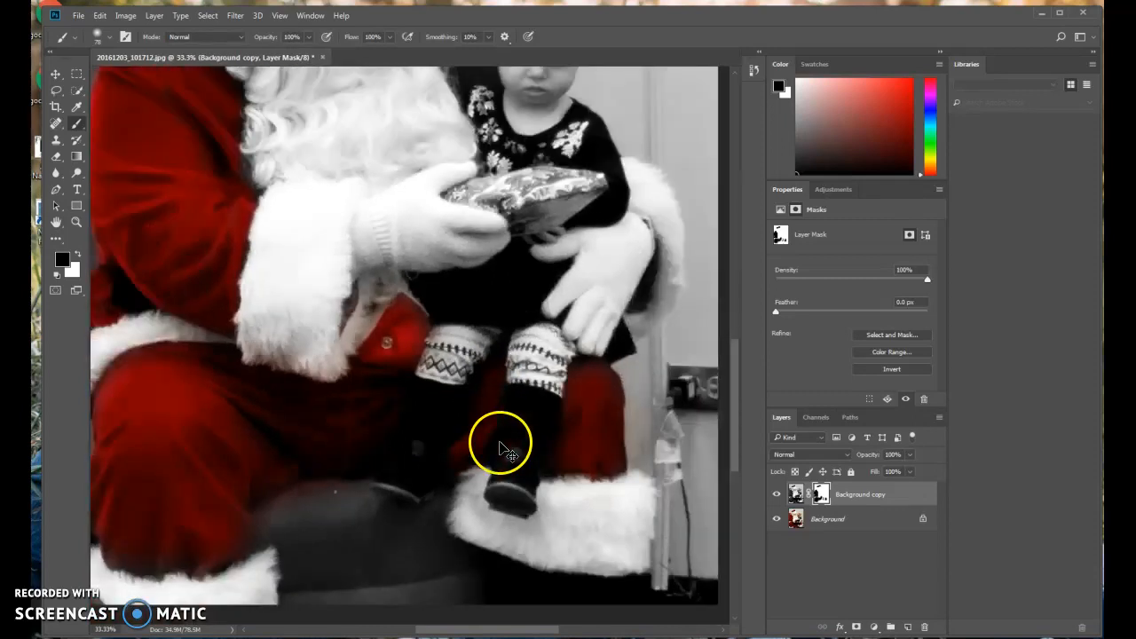
Reveal the red shoulder between Santa's beard and the child, and paint a stray color stroke across the child's hair
{"action": "scroll", "coordinate": [594, 459], "scroll_direction": "up", "scroll_amount": 3}
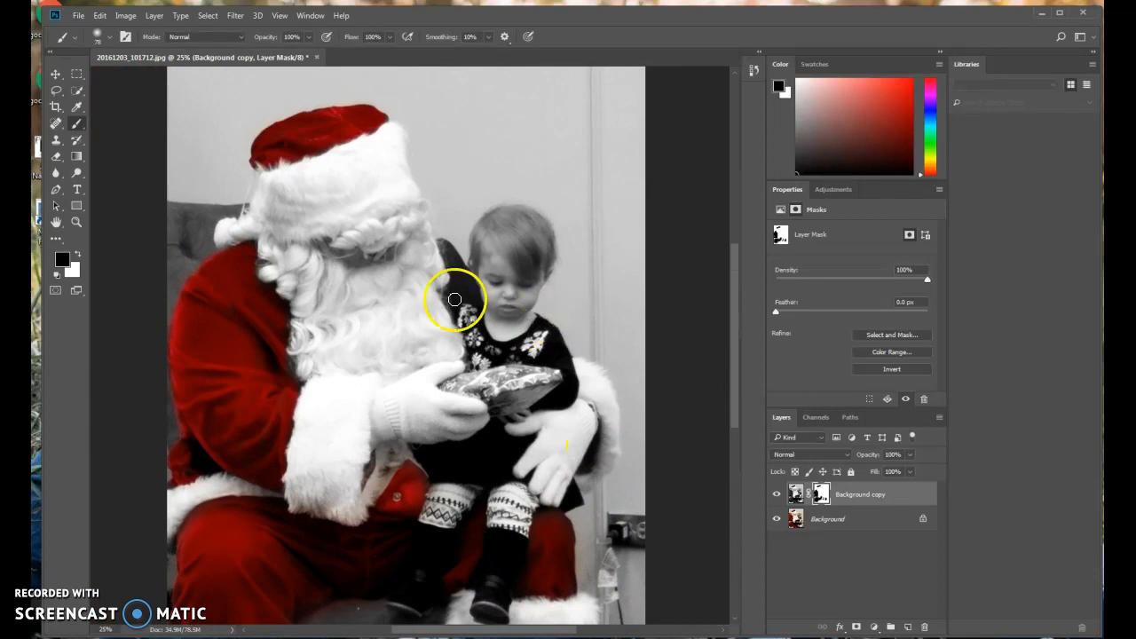
{"action": "mouse_move", "coordinate": [478, 303]}
{"action": "left_mouse_down"}
{"action": "mouse_move", "coordinate": [437, 245]}
{"action": "mouse_move", "coordinate": [458, 290]}
{"action": "mouse_move", "coordinate": [448, 272]}
{"action": "mouse_move", "coordinate": [462, 269]}
{"action": "mouse_move", "coordinate": [468, 292]}
{"action": "mouse_move", "coordinate": [458, 296]}
{"action": "mouse_move", "coordinate": [449, 259]}
{"action": "left_mouse_up"}
{"action": "left_click_drag", "start_coordinate": [585, 260], "coordinate": [484, 251]}
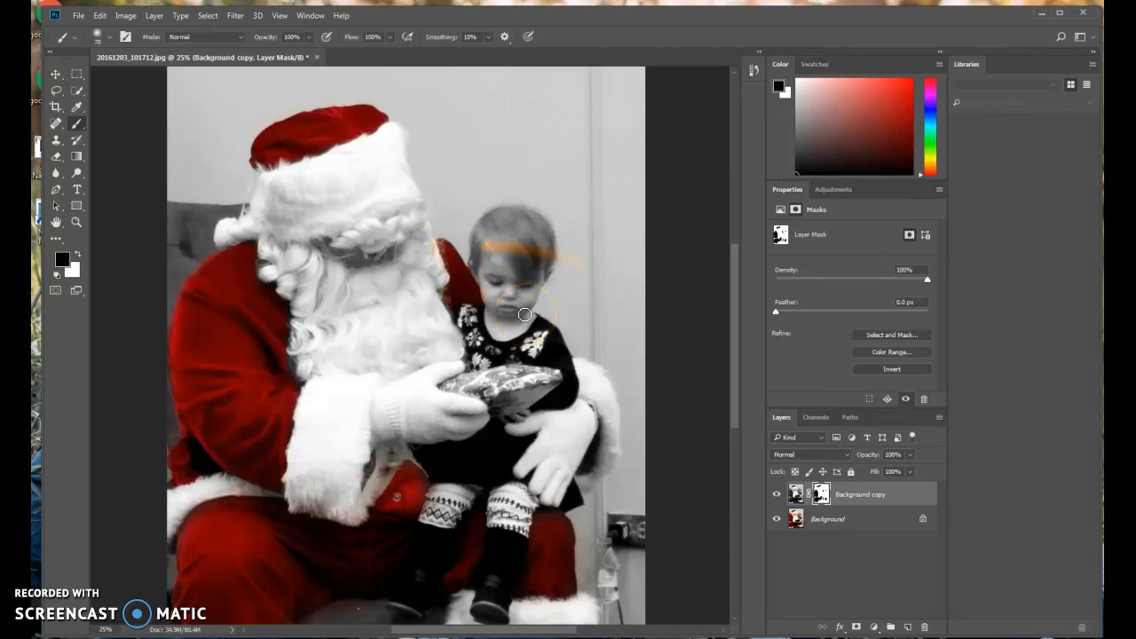
Switch the foreground to white, set the brush to 139 px, and restore black and white over the child's hair and the beard's edge
{"action": "scroll", "coordinate": [524, 314], "scroll_direction": "up", "scroll_amount": 2}
{"action": "left_click", "coordinate": [543, 577]}
{"action": "left_click_drag", "start_coordinate": [511, 630], "coordinate": [523, 632]}
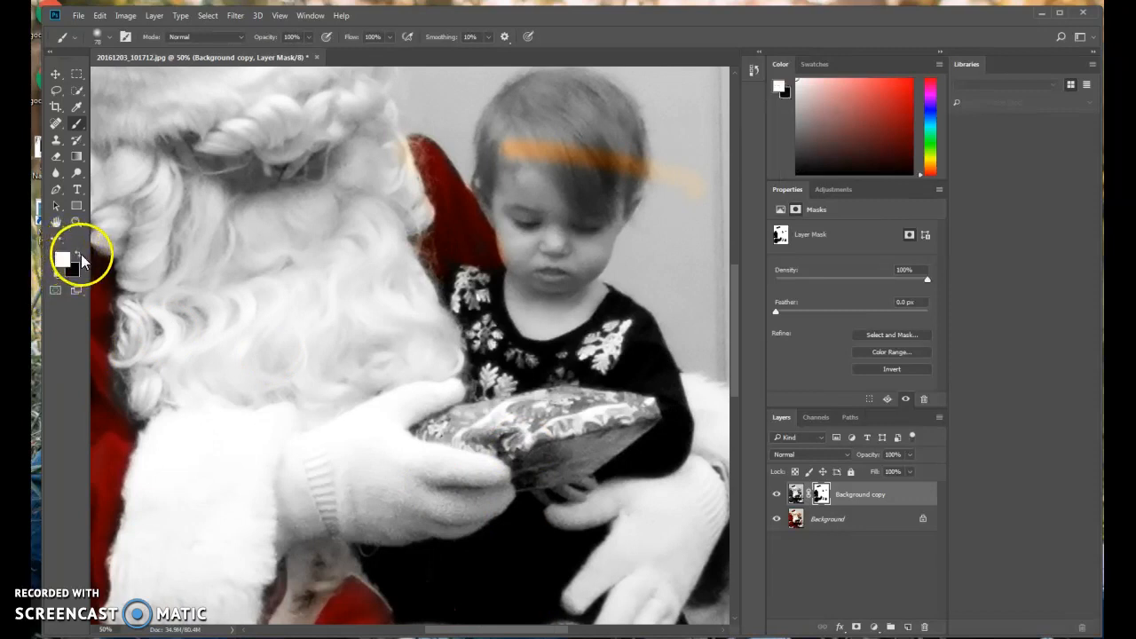
{"action": "left_click", "coordinate": [102, 35]}
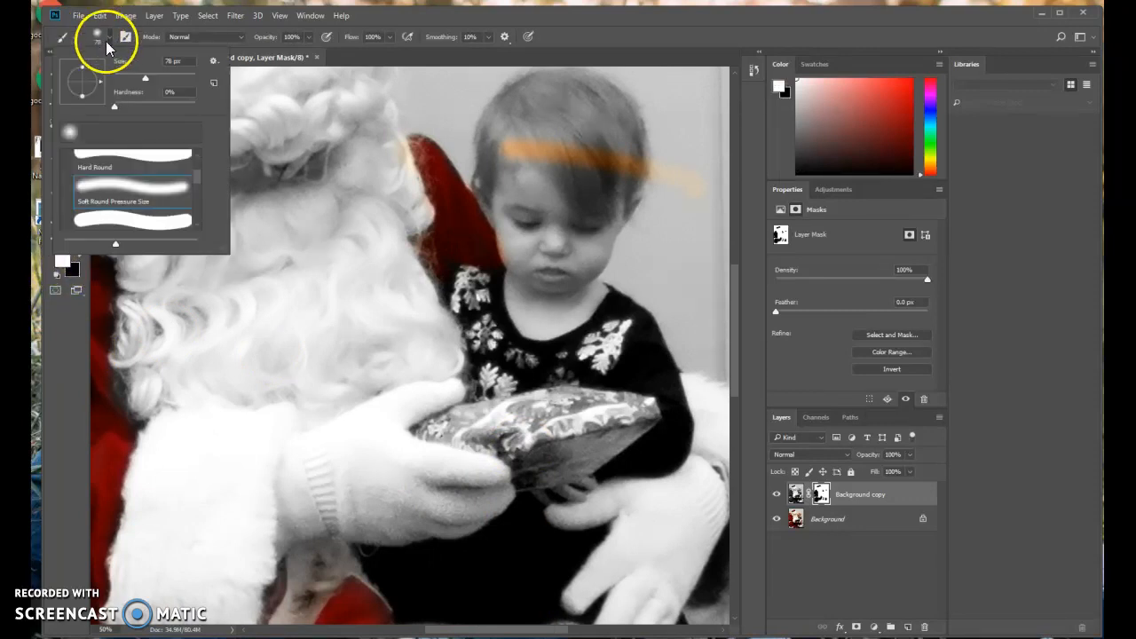
{"action": "left_click", "coordinate": [162, 76]}
{"action": "mouse_move", "coordinate": [499, 149]}
{"action": "left_mouse_down"}
{"action": "mouse_move", "coordinate": [660, 168]}
{"action": "mouse_move", "coordinate": [695, 193]}
{"action": "mouse_move", "coordinate": [682, 175]}
{"action": "mouse_move", "coordinate": [567, 144]}
{"action": "mouse_move", "coordinate": [561, 128]}
{"action": "mouse_move", "coordinate": [593, 169]}
{"action": "mouse_move", "coordinate": [521, 254]}
{"action": "mouse_move", "coordinate": [513, 230]}
{"action": "mouse_move", "coordinate": [524, 258]}
{"action": "left_mouse_up"}
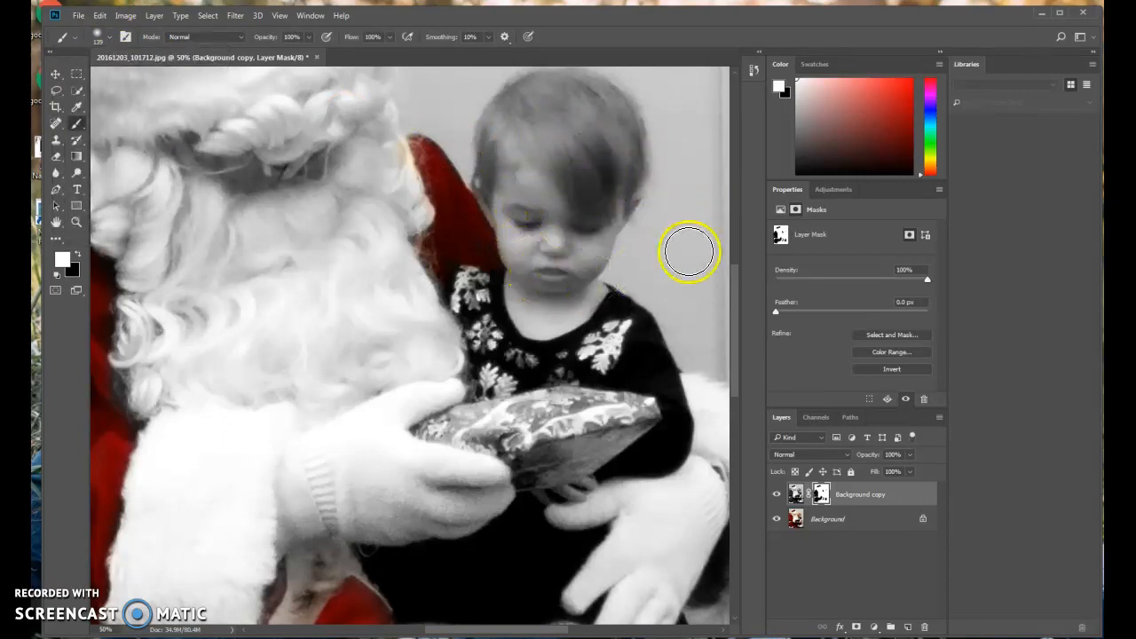
{"action": "mouse_move", "coordinate": [381, 177]}
{"action": "left_mouse_down"}
{"action": "mouse_move", "coordinate": [388, 149]}
{"action": "mouse_move", "coordinate": [412, 203]}
{"action": "mouse_move", "coordinate": [389, 215]}
{"action": "left_mouse_up"}
{"action": "key", "text": "ctrl+minus"}
{"action": "key", "text": "ctrl+minus"}
{"action": "key", "text": "ctrl+minus"}
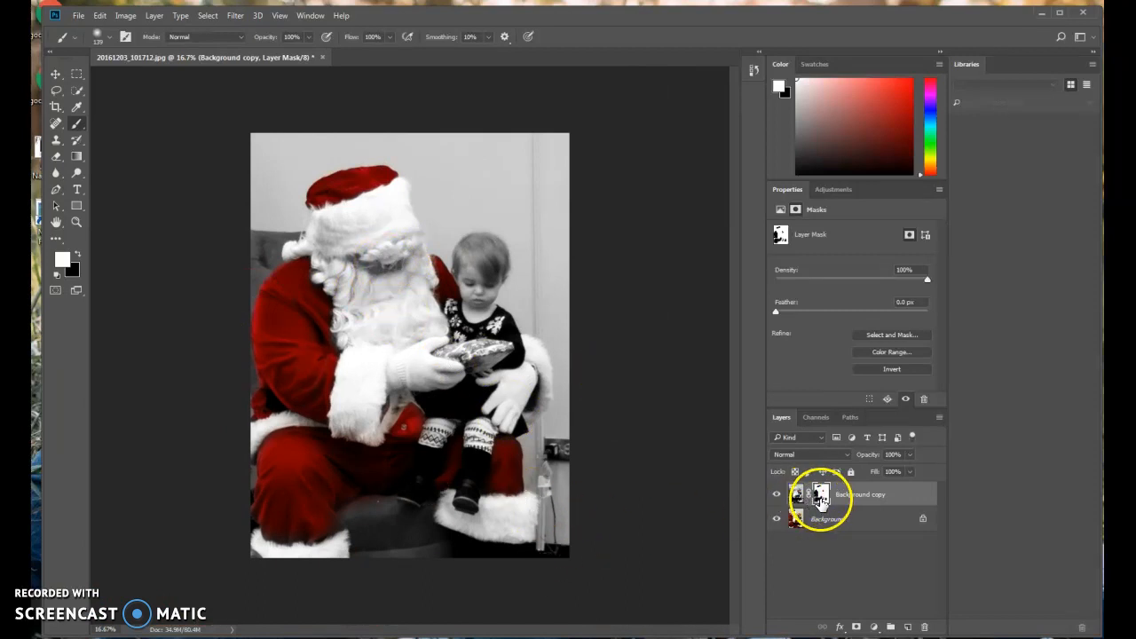
Try inverting the layer mask and painting white over Santa's leg, and invert the mask back
{"action": "key", "text": "ctrl+i"}
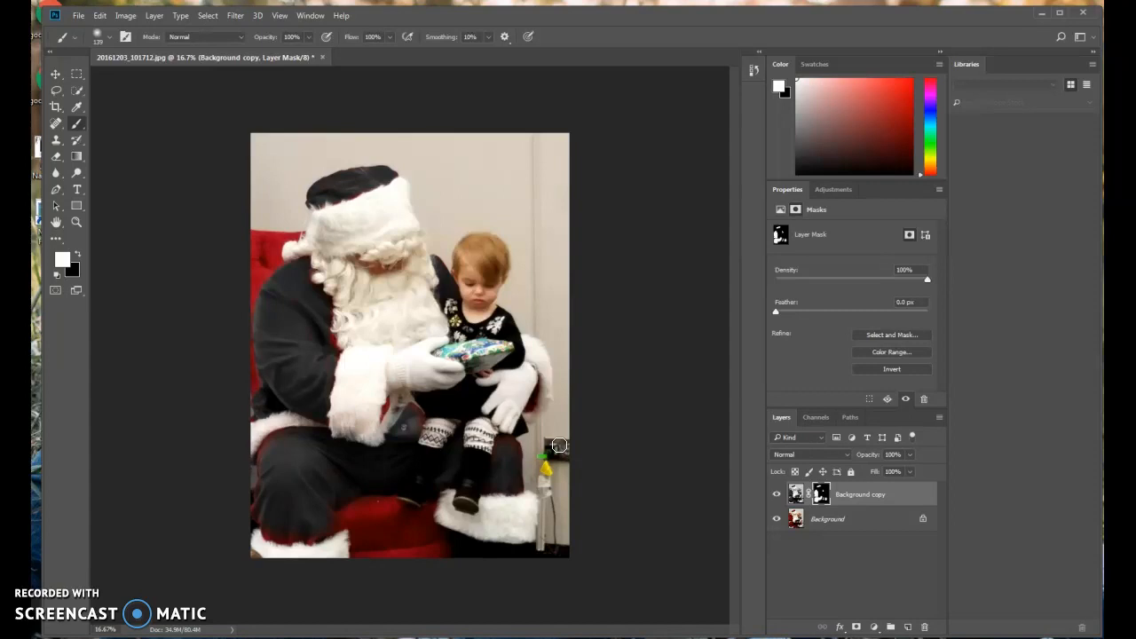
{"action": "key", "text": "ctrl+i"}
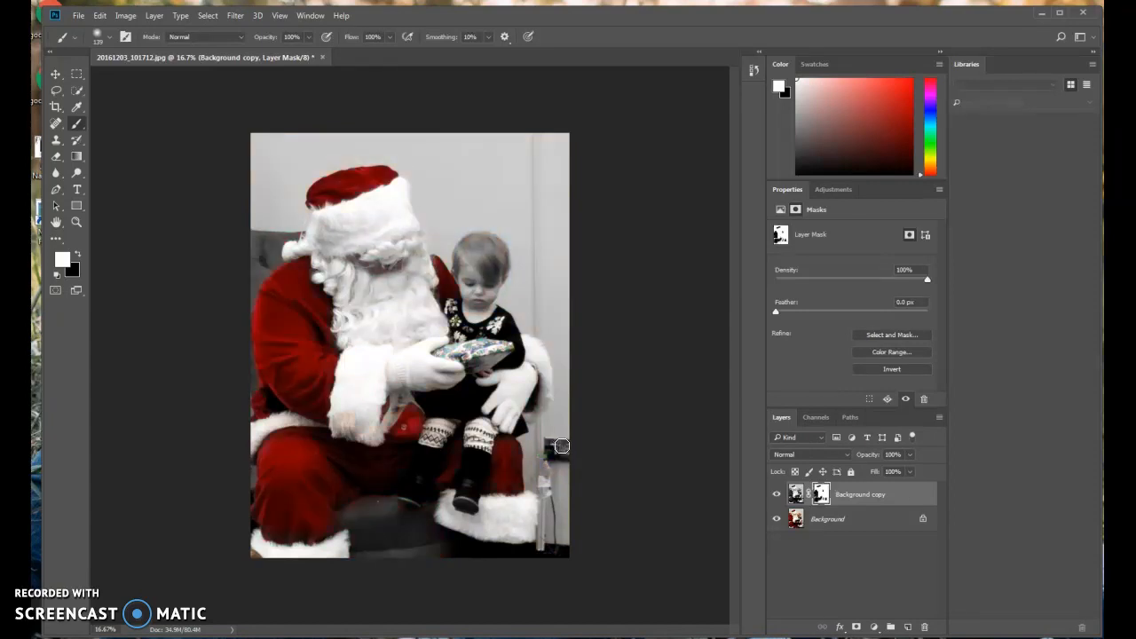
{"action": "key", "text": "ctrl+i"}
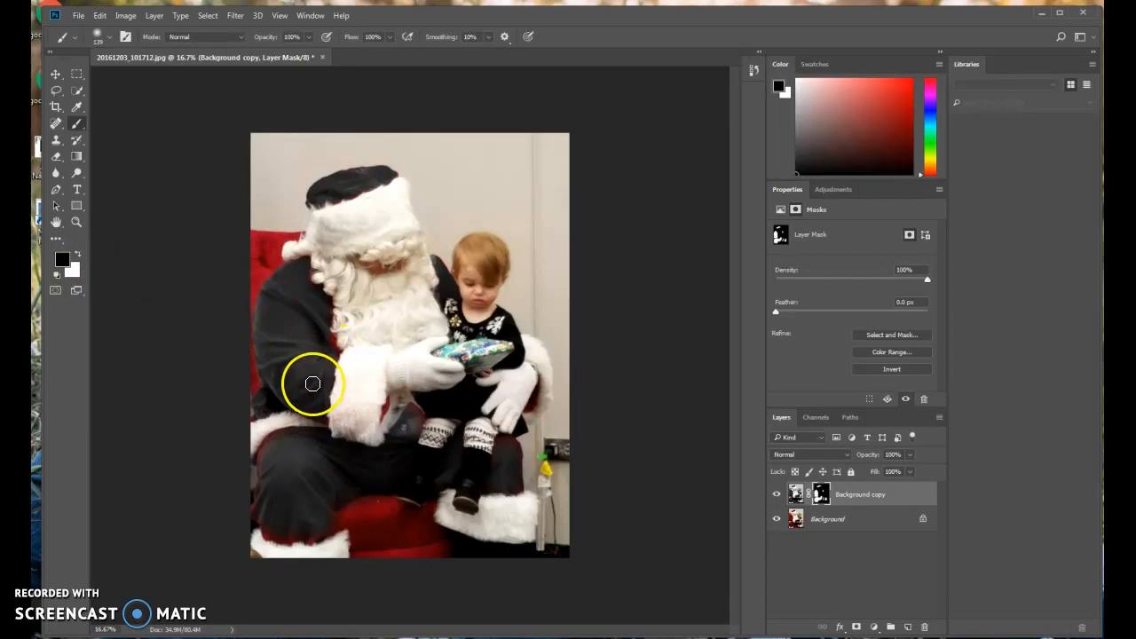
{"action": "left_click", "coordinate": [79, 255]}
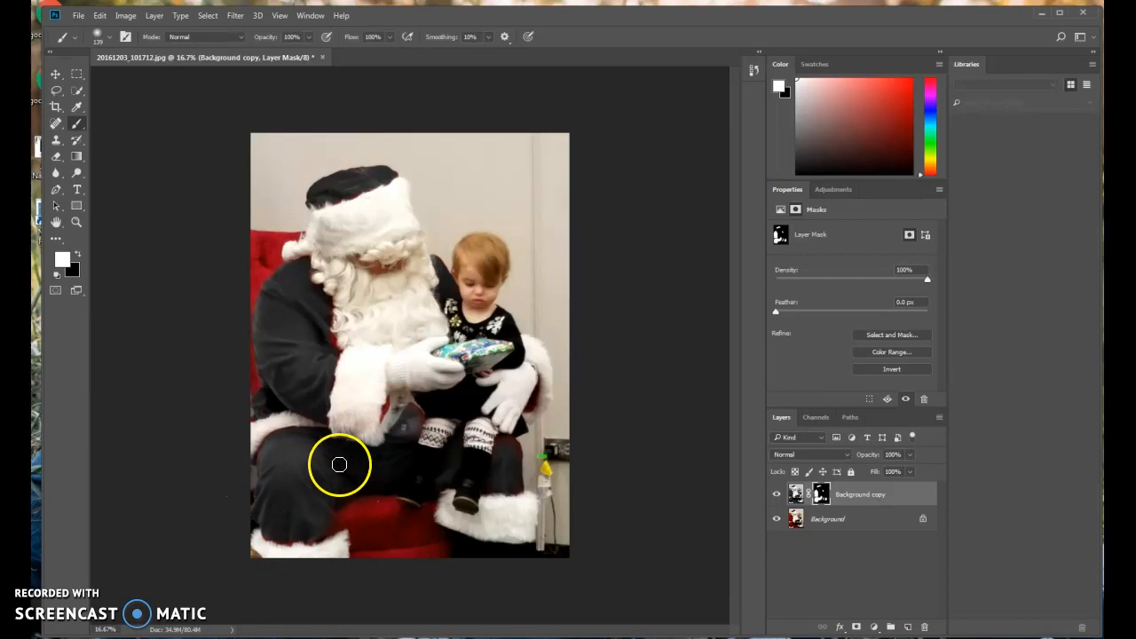
{"action": "left_click_drag", "start_coordinate": [318, 533], "coordinate": [299, 465]}
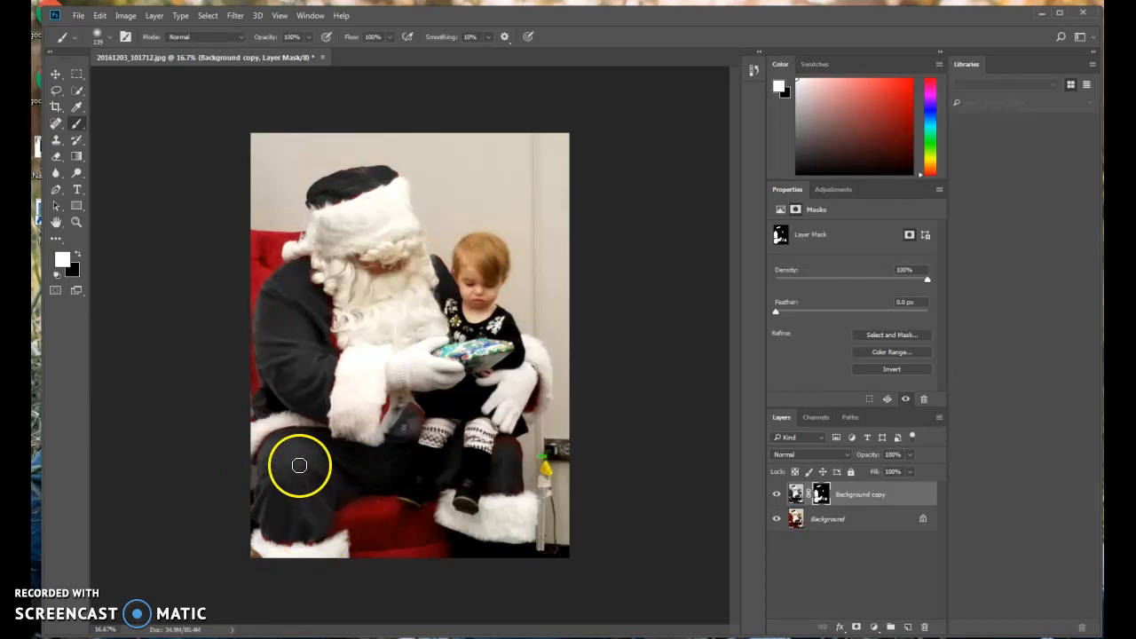
{"action": "key", "text": "ctrl+i"}
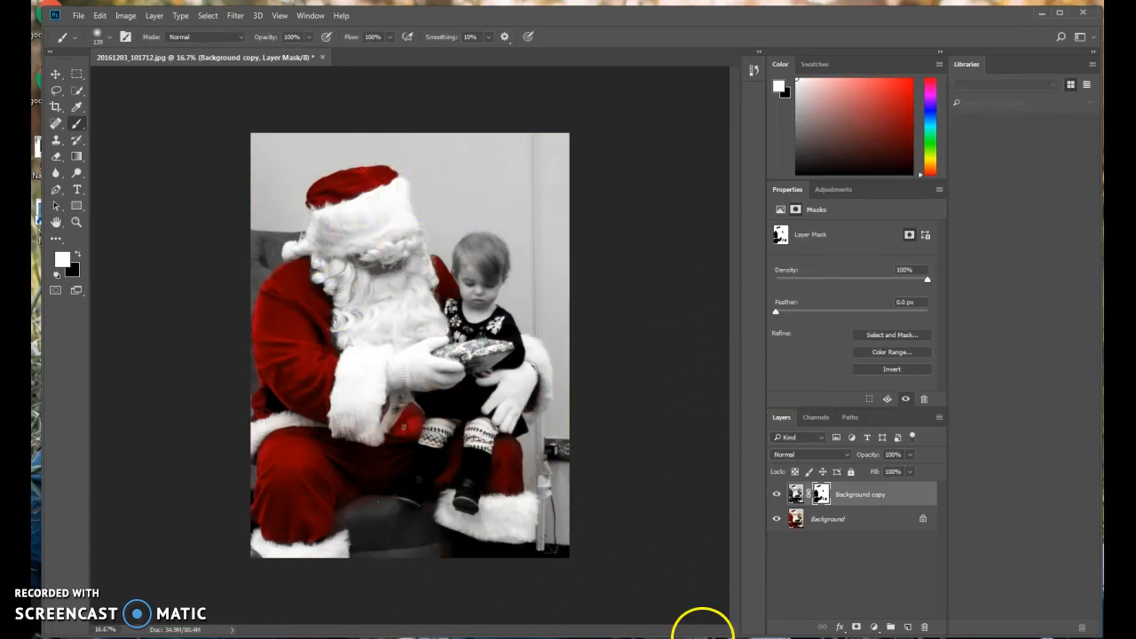
Save the layered image to the H: drive in Photoshop format, named with the author's surname plus "color splash", with Maximize Compatibility on
{"action": "left_click", "coordinate": [86, 19]}
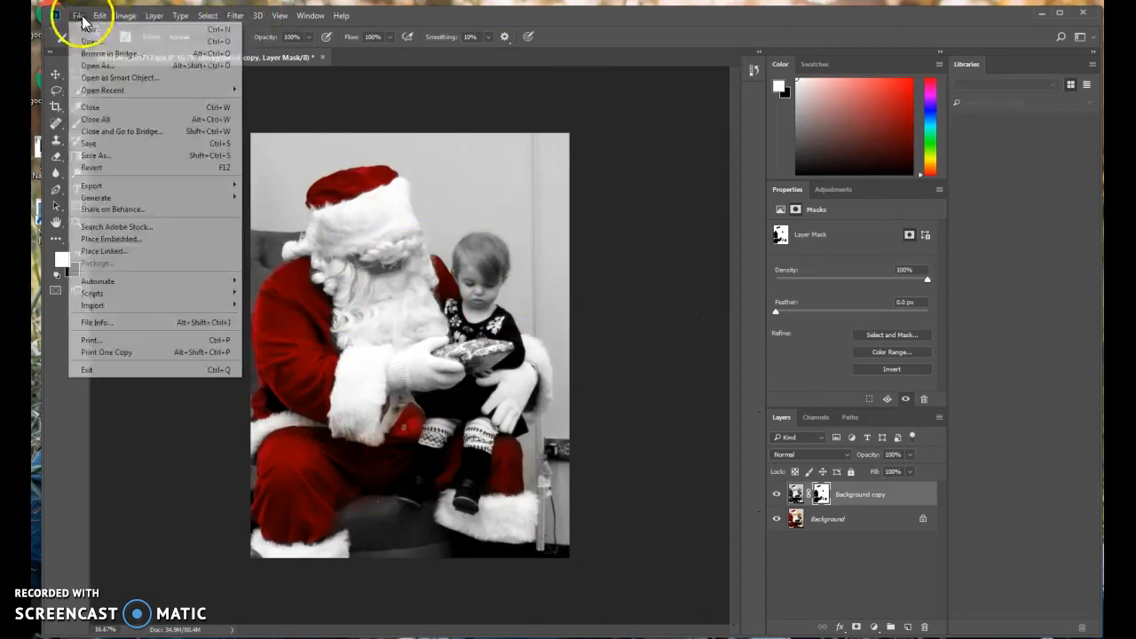
{"action": "left_click", "coordinate": [95, 157]}
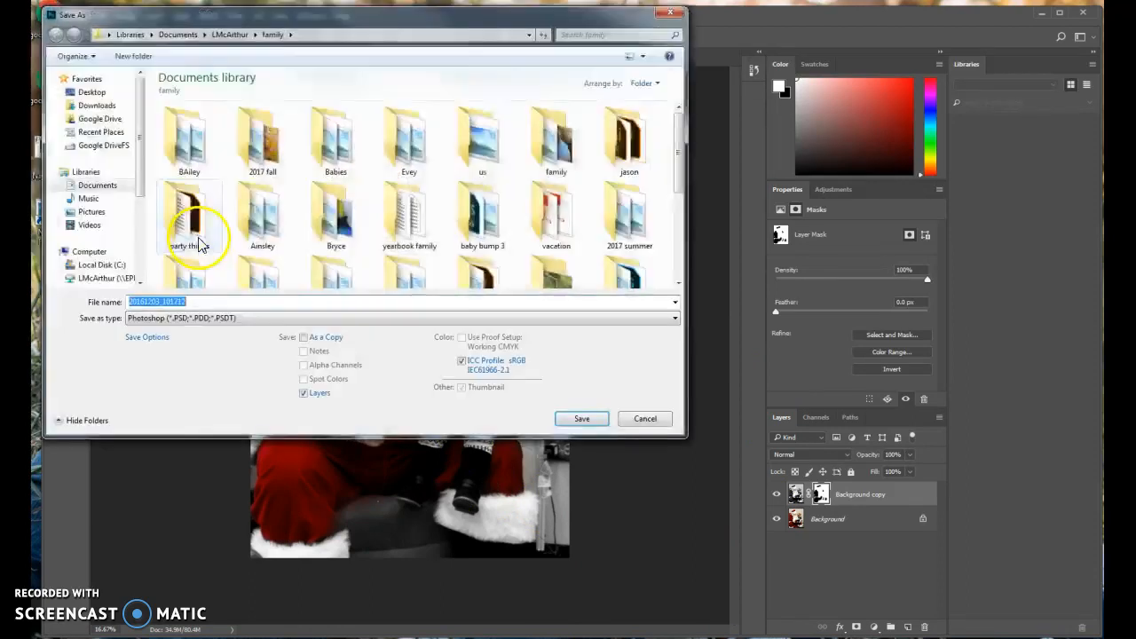
{"action": "left_click", "coordinate": [99, 259]}
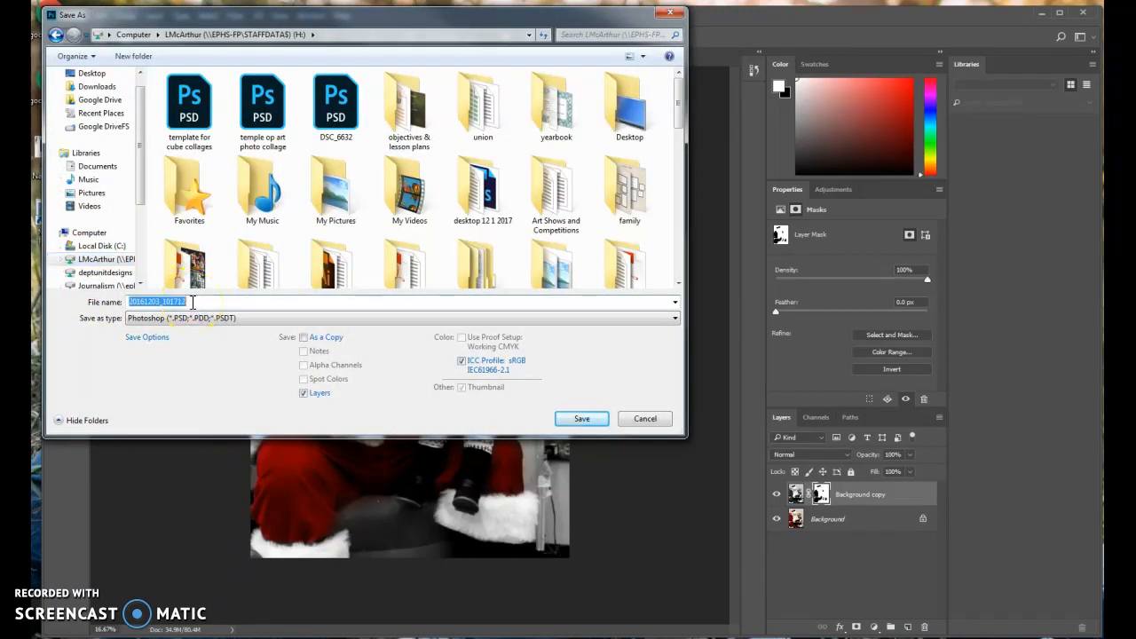
{"action": "type", "text": "mcarthur color splash"}
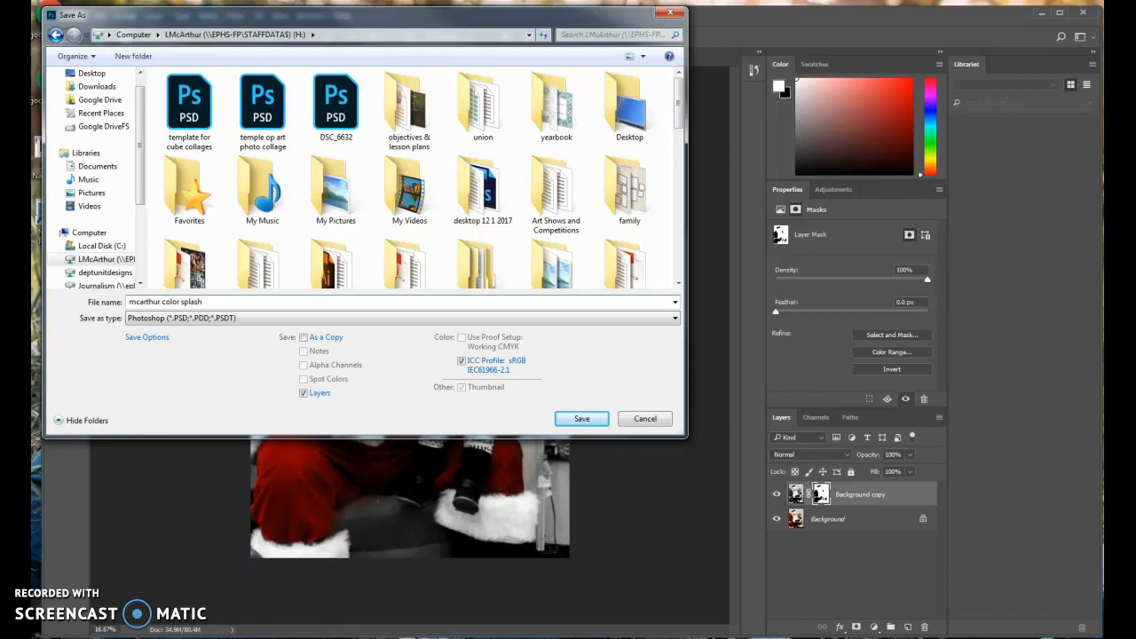
{"action": "key", "text": "Return"}
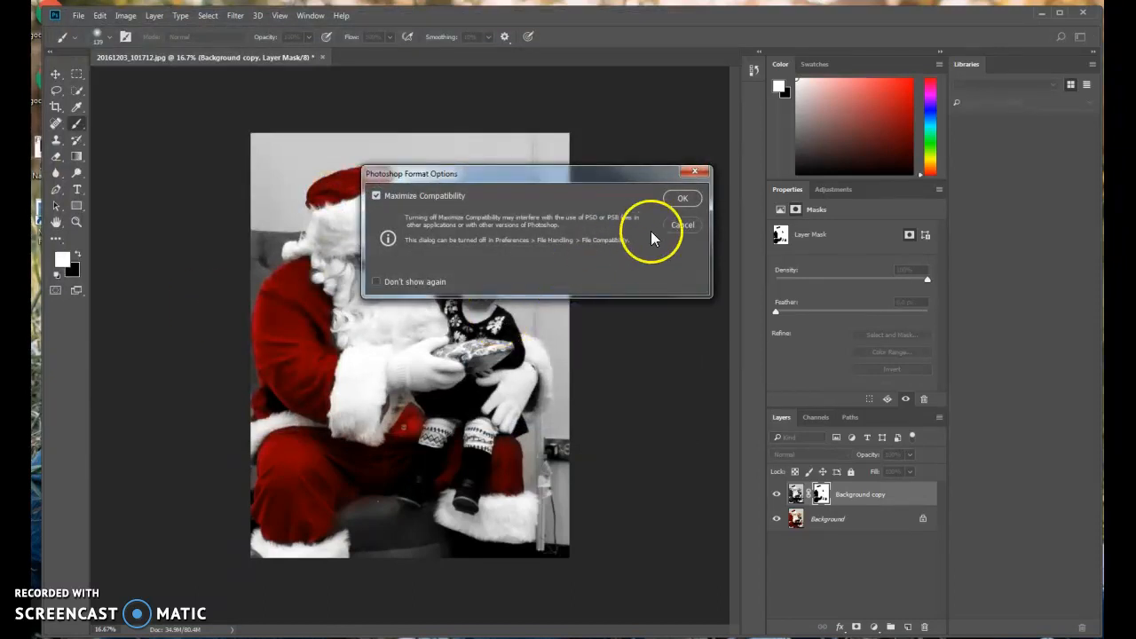
{"action": "left_click", "coordinate": [682, 198]}
{"action": "left_click", "coordinate": [78, 16]}
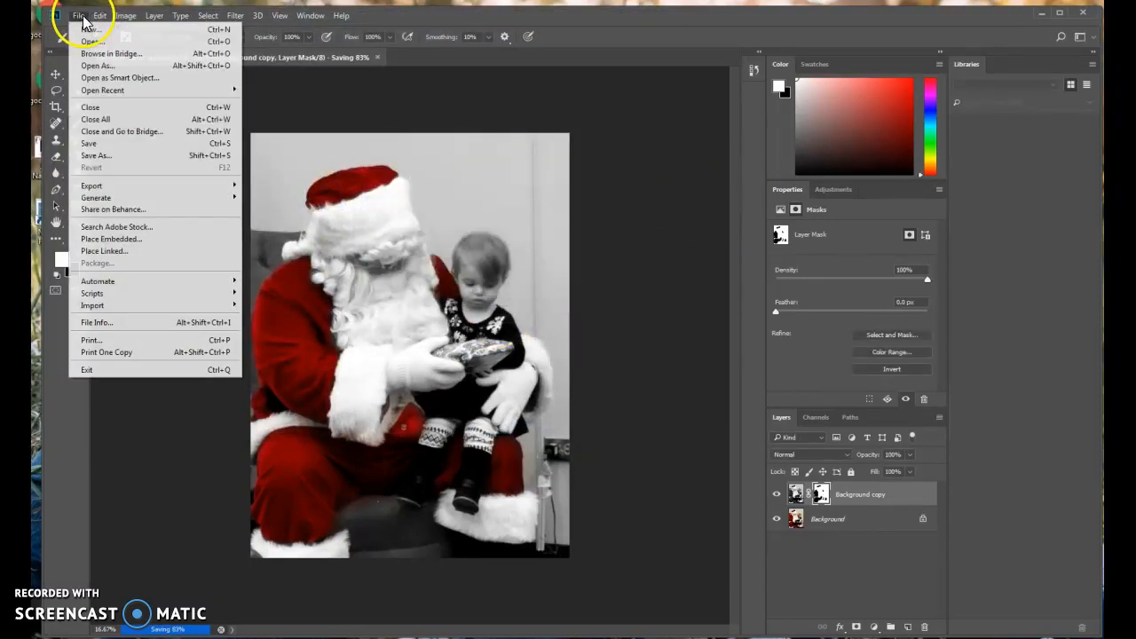
{"action": "left_click", "coordinate": [89, 155]}
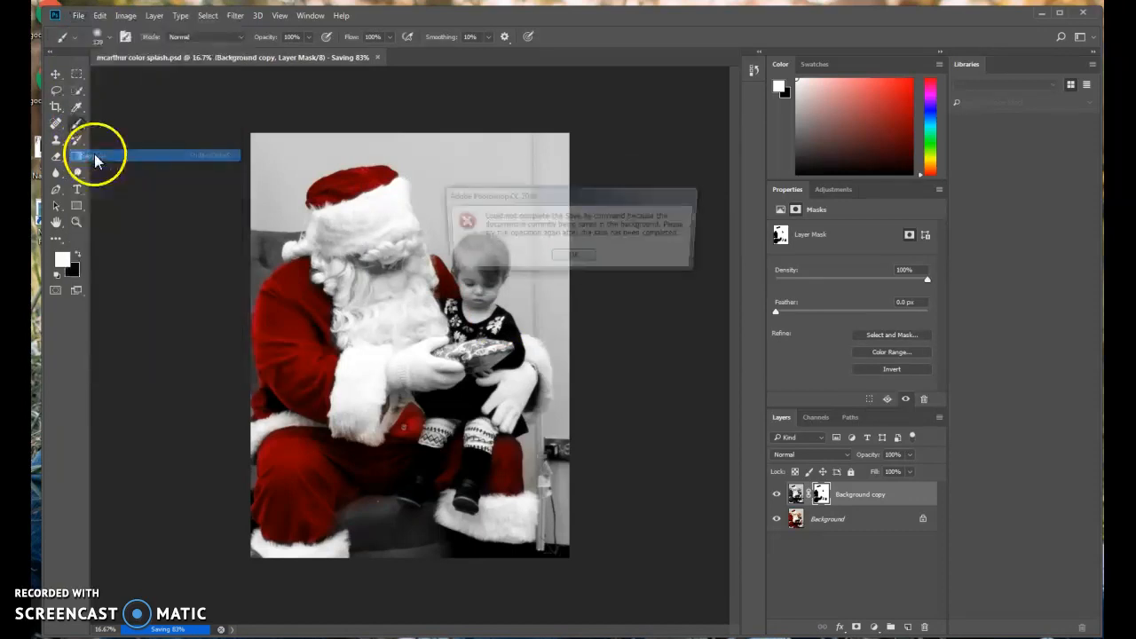
{"action": "left_click", "coordinate": [573, 260]}
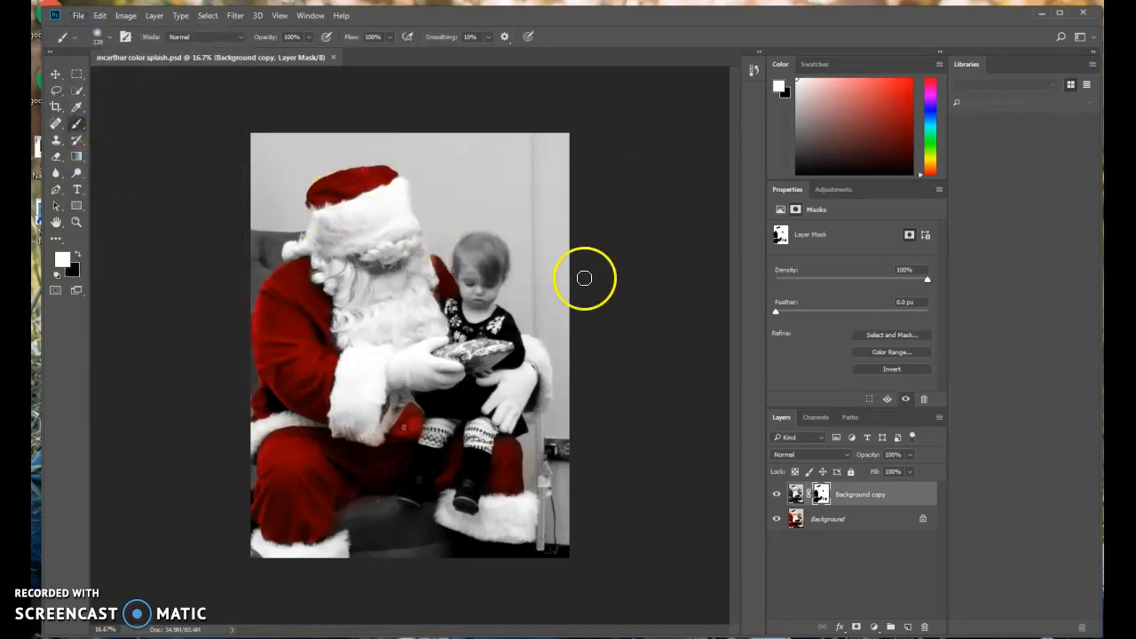
Save a JPEG copy under the same file name on the H: drive with quality 8 (High) and Baseline ("Standard") format
{"action": "left_click", "coordinate": [78, 16]}
{"action": "left_click", "coordinate": [100, 155]}
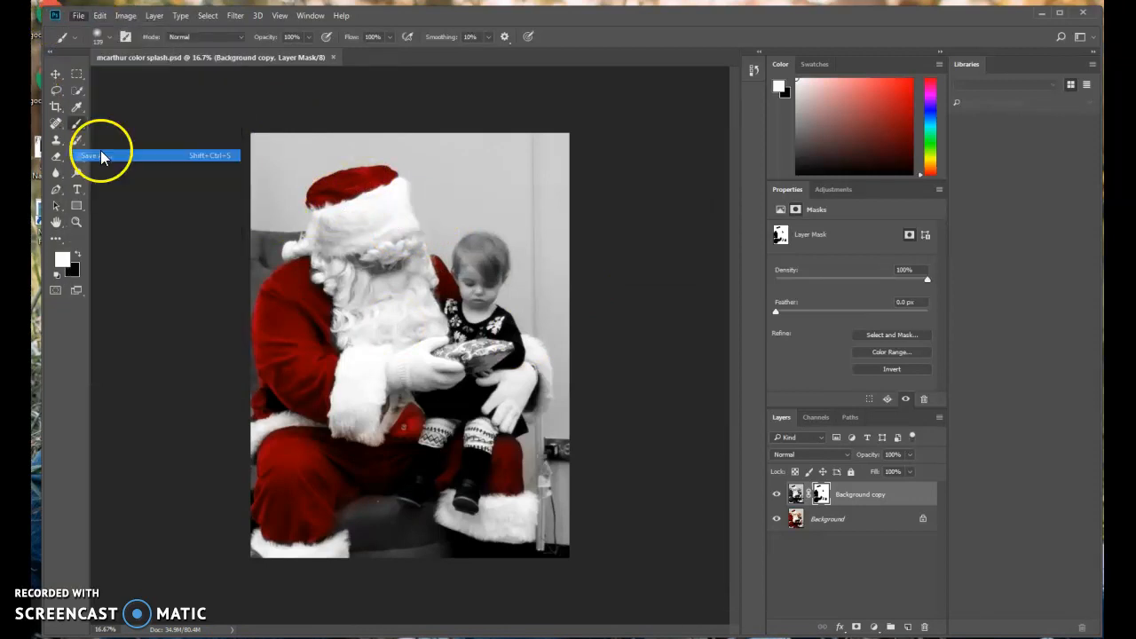
{"action": "left_click", "coordinate": [222, 318]}
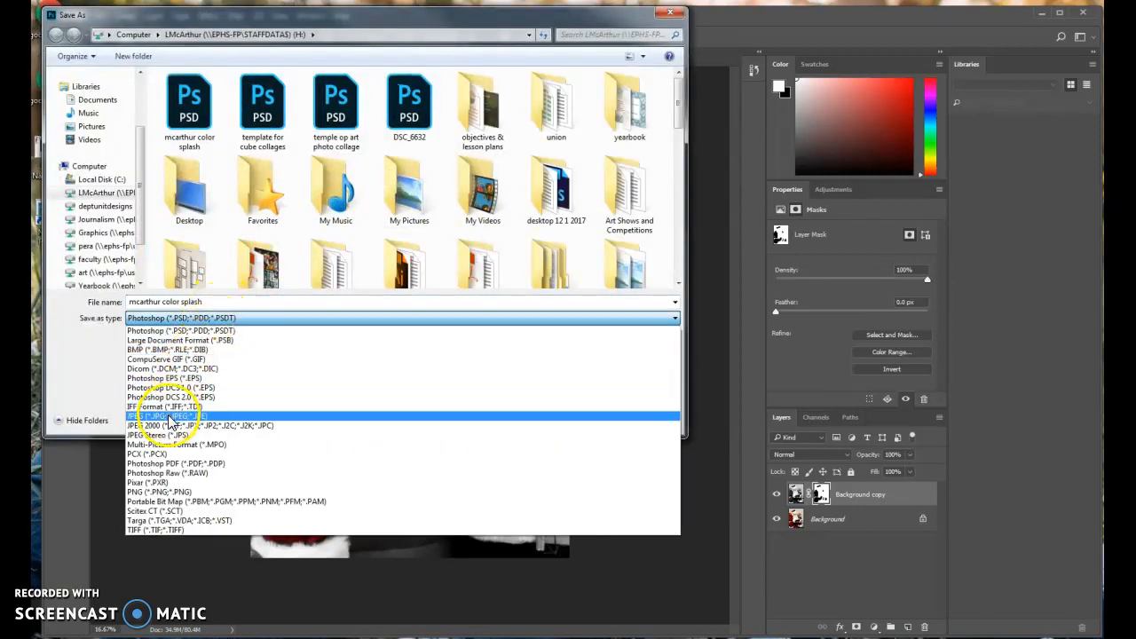
{"action": "left_click", "coordinate": [171, 417]}
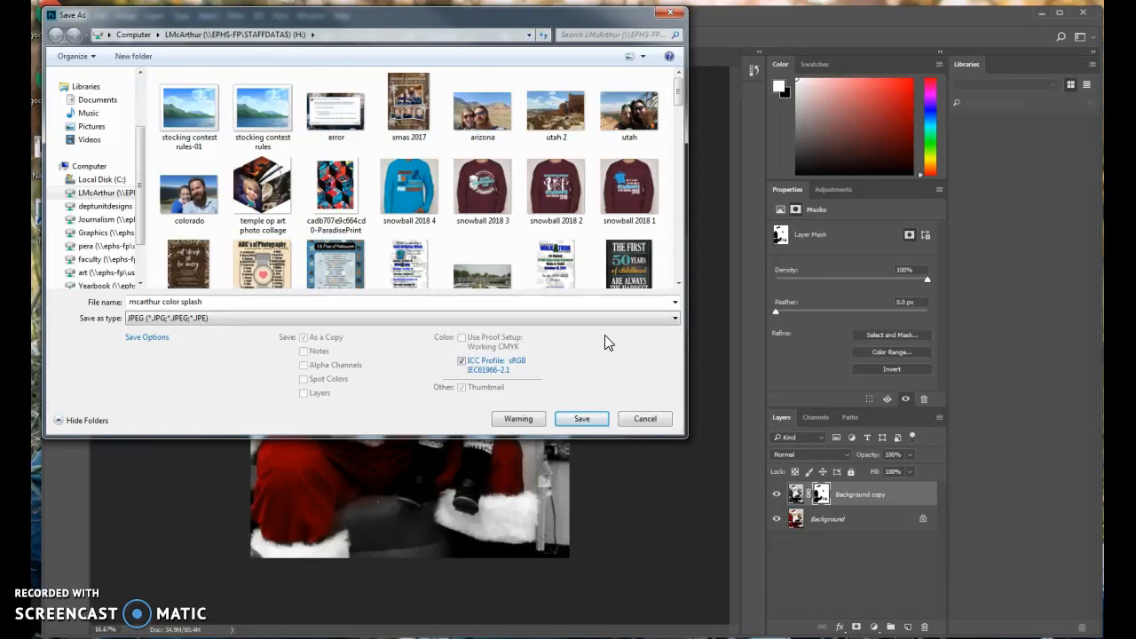
{"action": "left_click", "coordinate": [581, 418]}
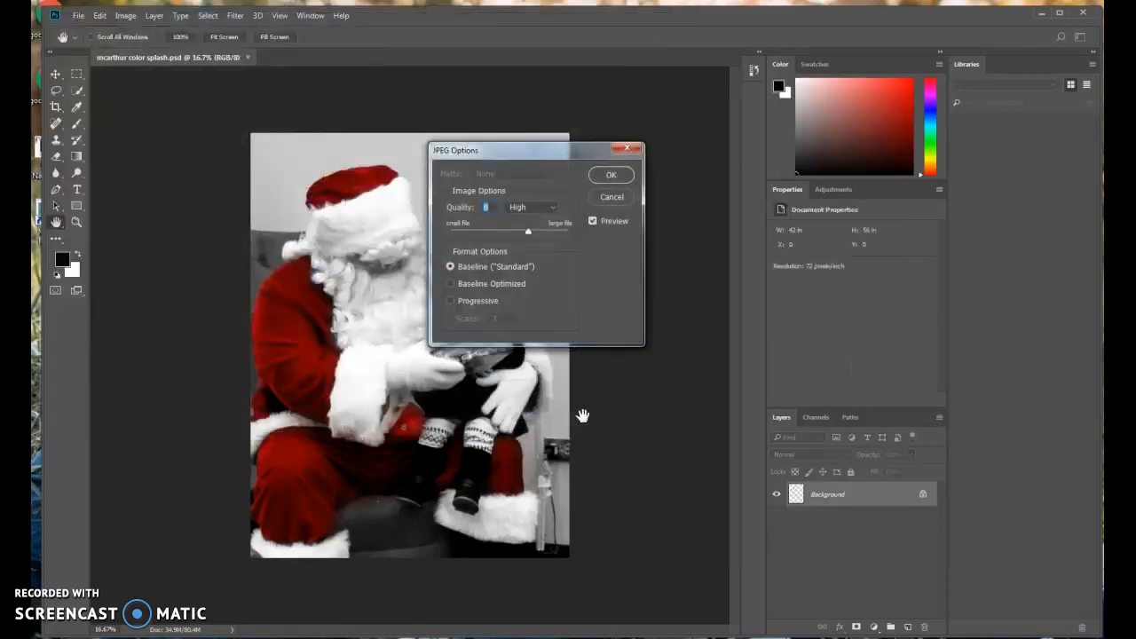
{"action": "left_click", "coordinate": [606, 176]}
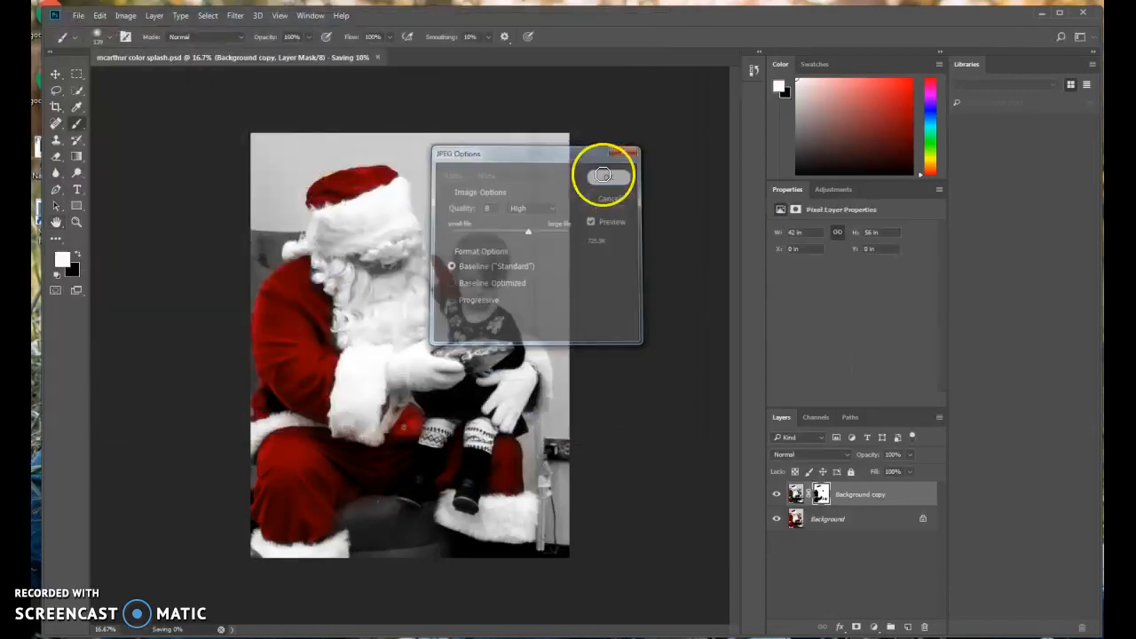